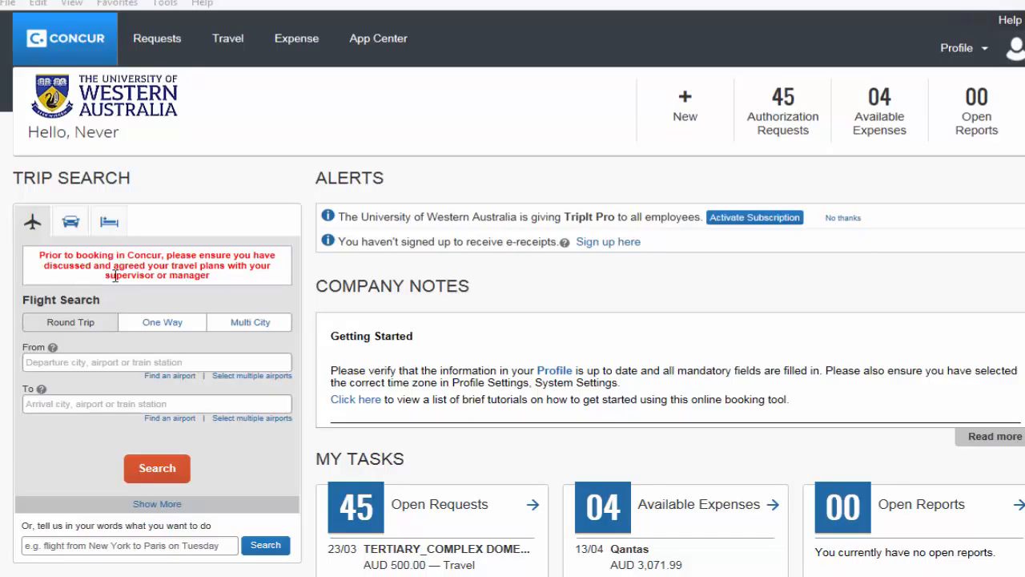
Step: Start a hotel search with check-in on 10/12/2016 and check-out on 11/12/2016
click(109, 223)
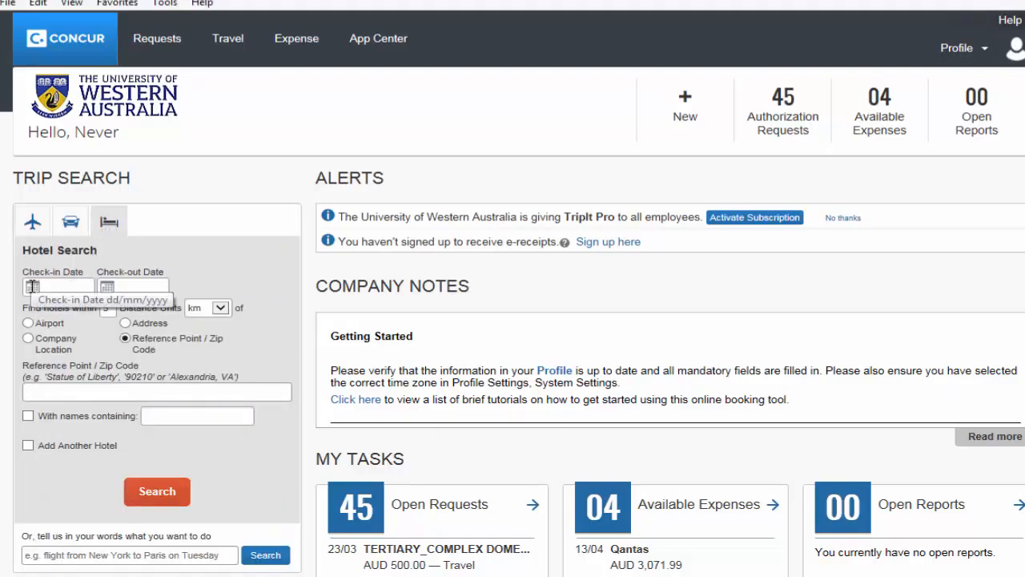
click(44, 286)
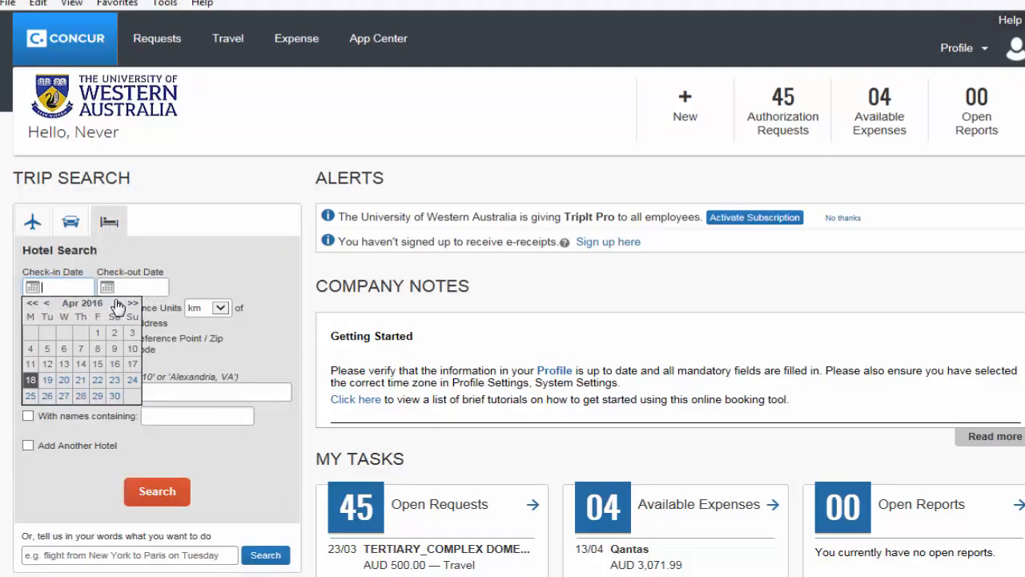
click(117, 303)
click(117, 304)
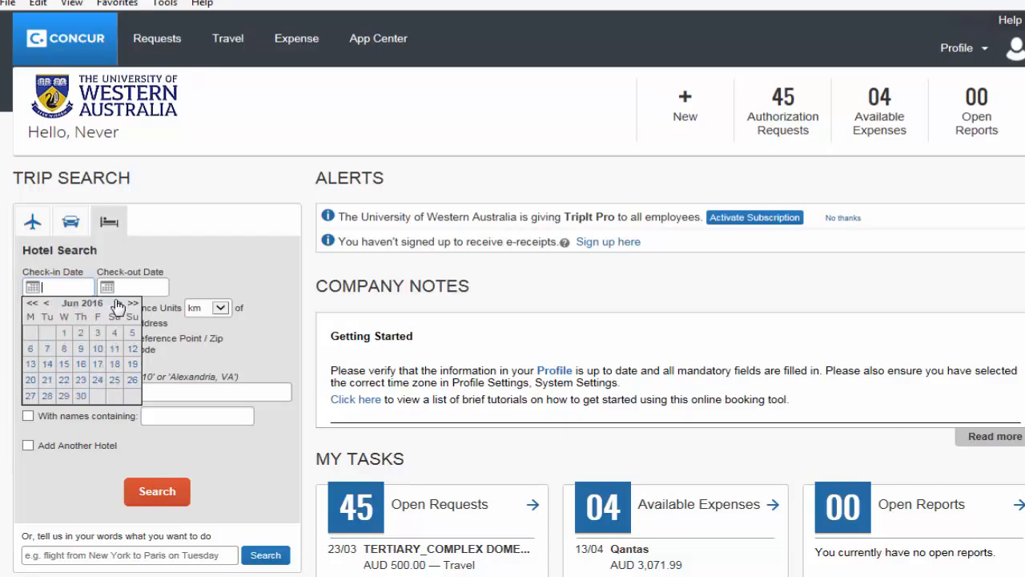
click(117, 304)
click(117, 303)
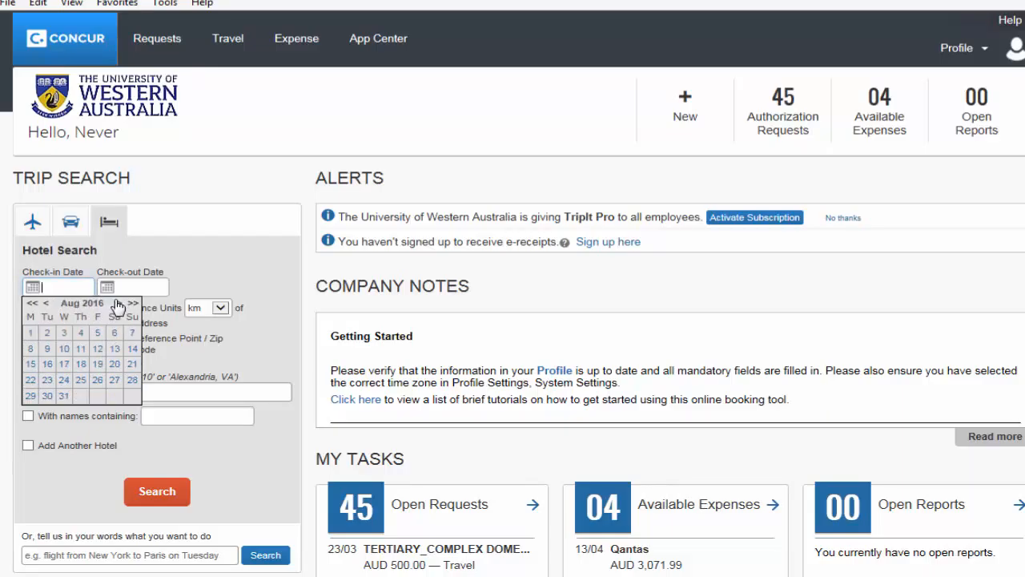
click(117, 304)
click(117, 304)
click(117, 303)
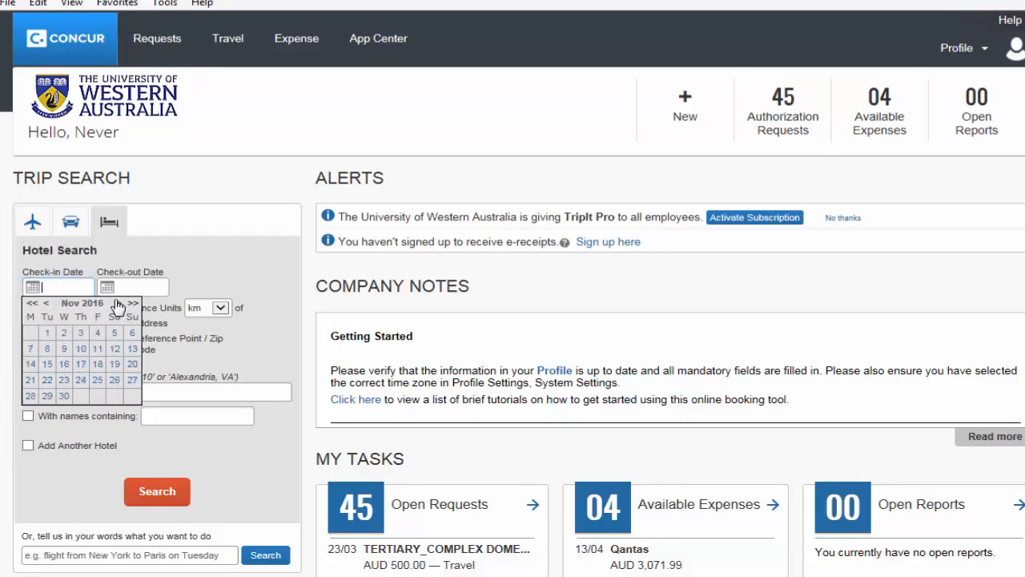
click(117, 304)
click(115, 349)
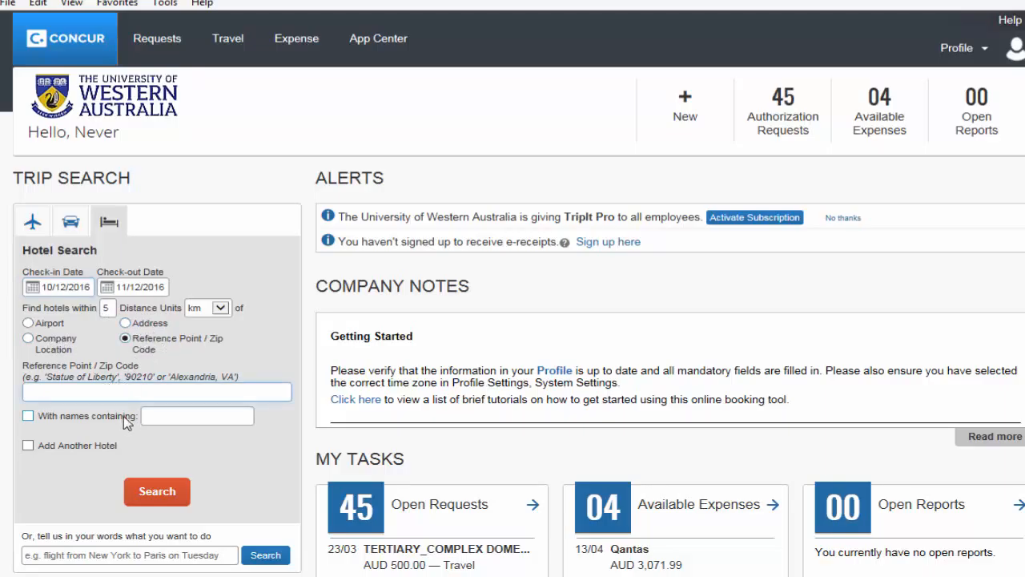
Step: Search for hotels around the reference point sydney, choosing Sydney NSW, Australia as the location
text(sydney)
click(164, 492)
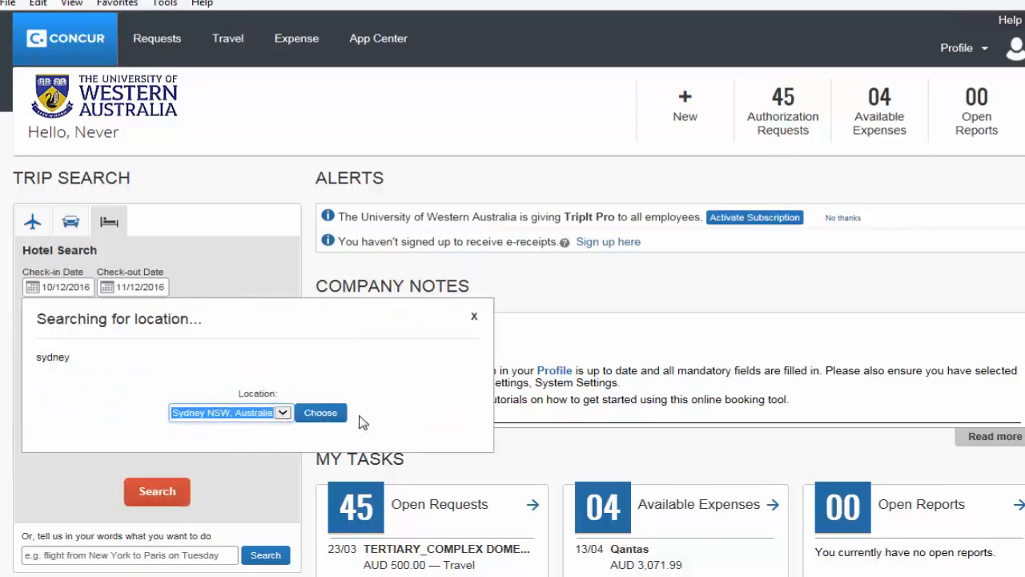
click(321, 412)
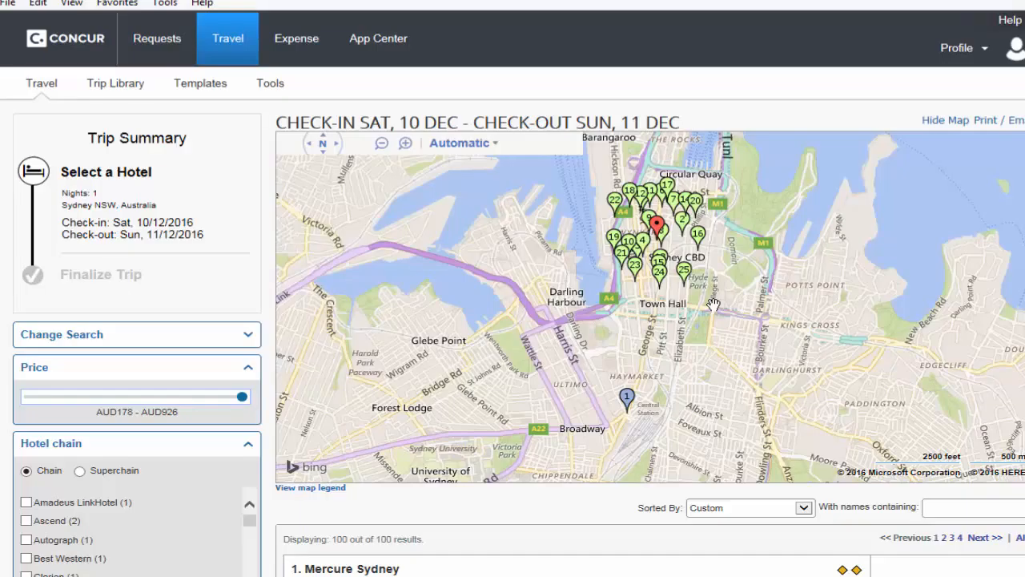
Step: Examine the hotels on the map and in the results list, including the preferred-hotel rating of Mercure Sydney
scroll(713, 304, up, 3)
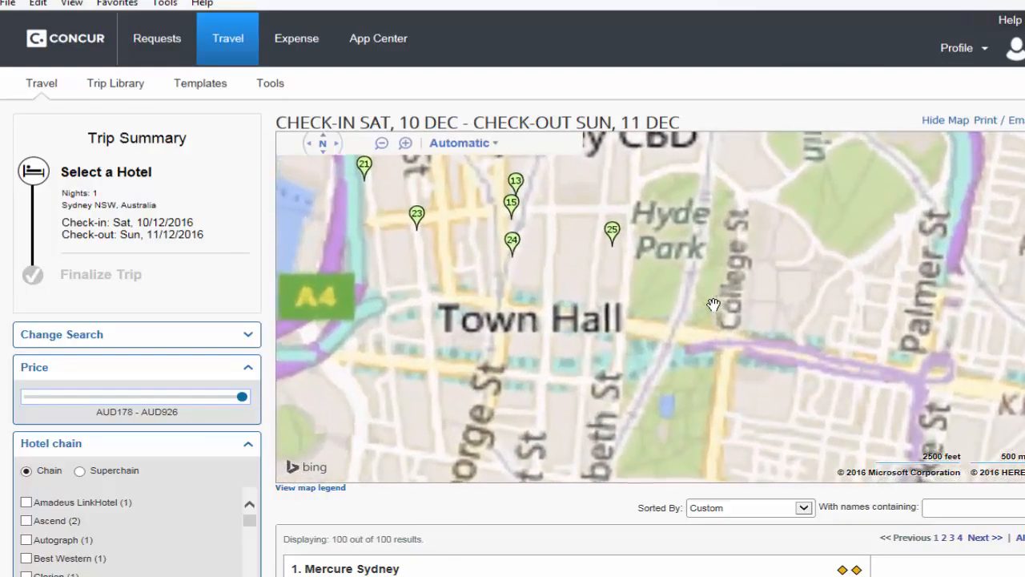
scroll(712, 304, down, 2)
scroll(713, 304, down, 2)
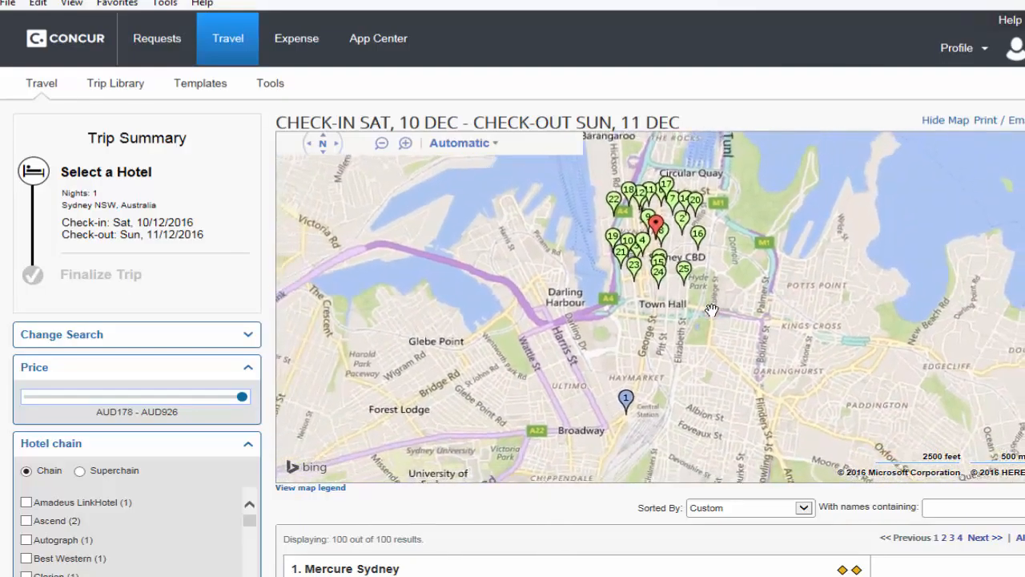
scroll(513, 320, down, 5)
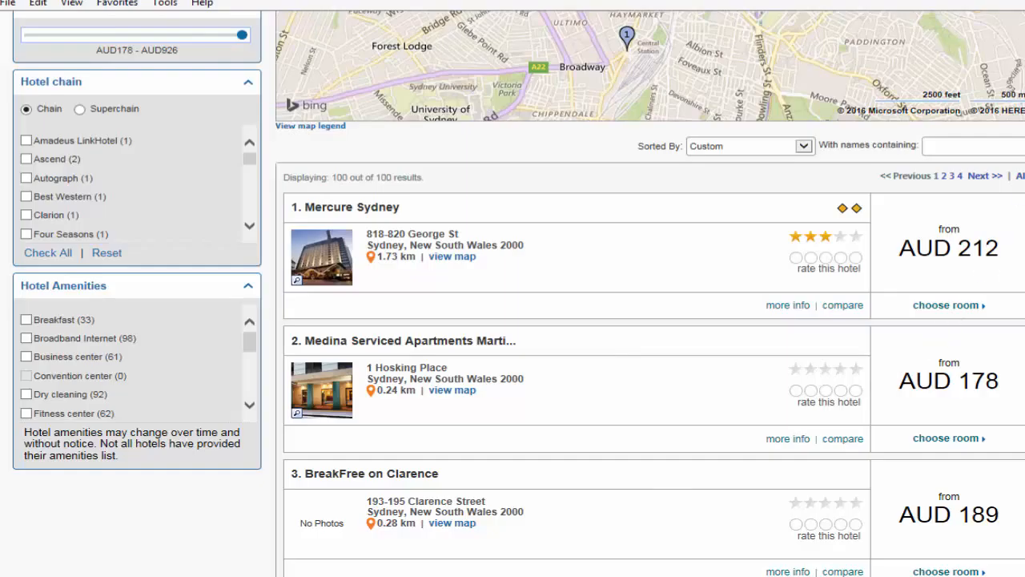
scroll(513, 320, down, 15)
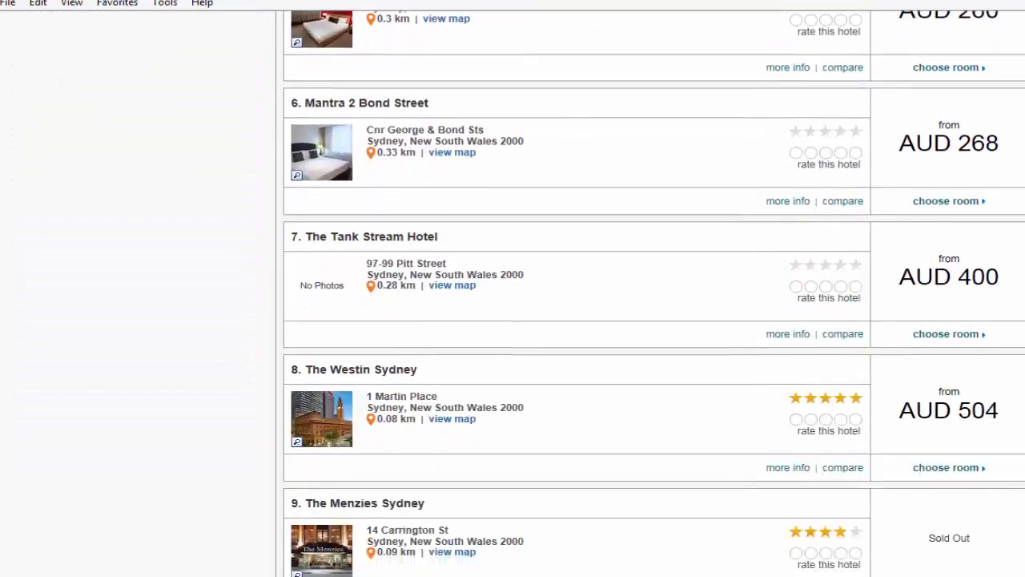
scroll(513, 321, down, 20)
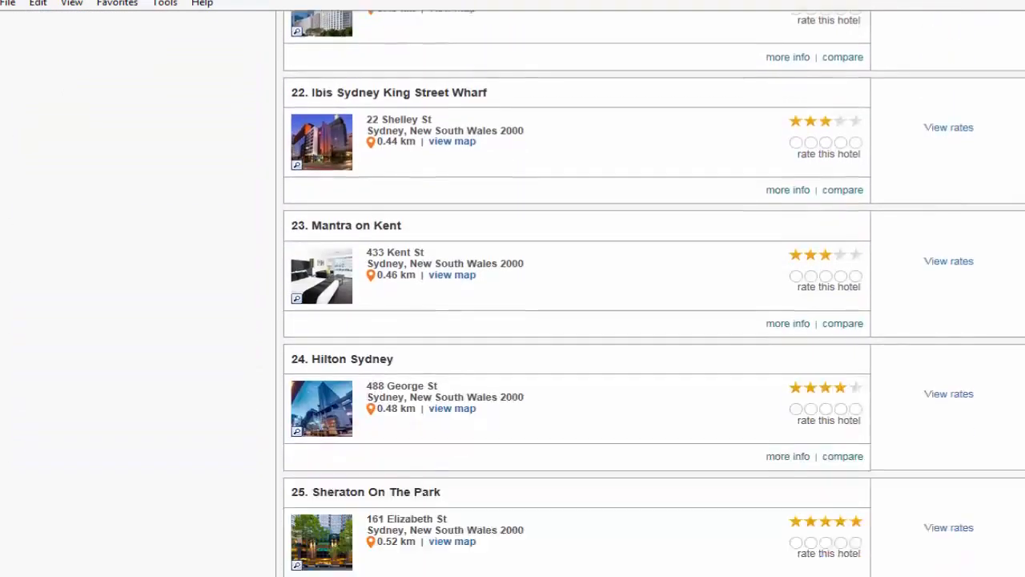
scroll(512, 320, up, 1)
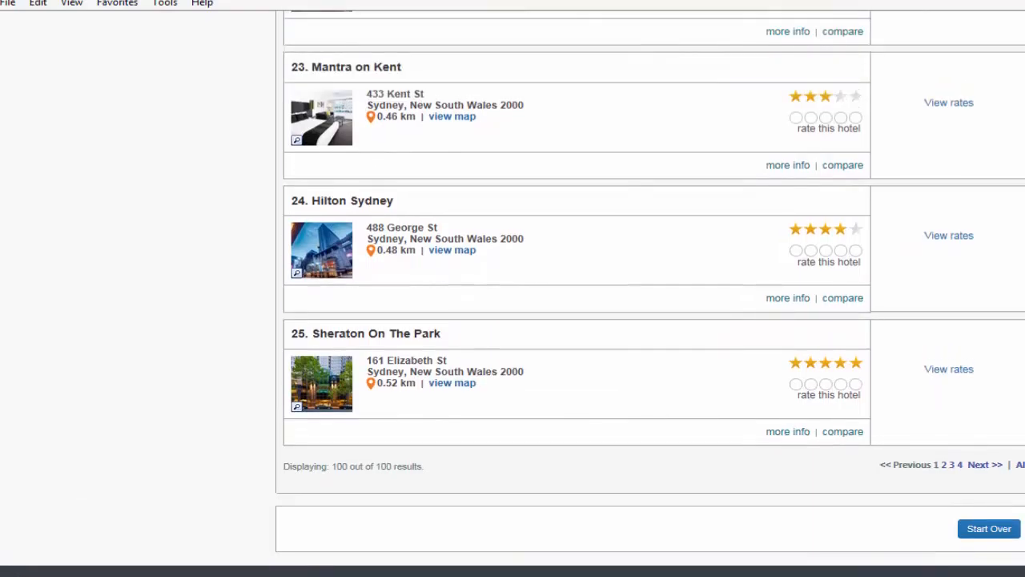
scroll(513, 320, up, 19)
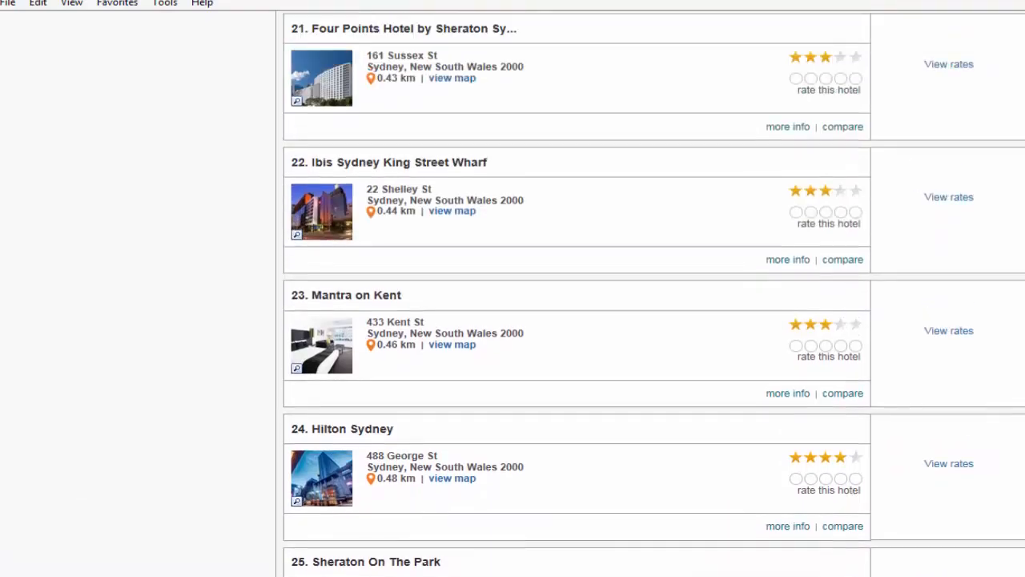
scroll(653, 293, up, 12)
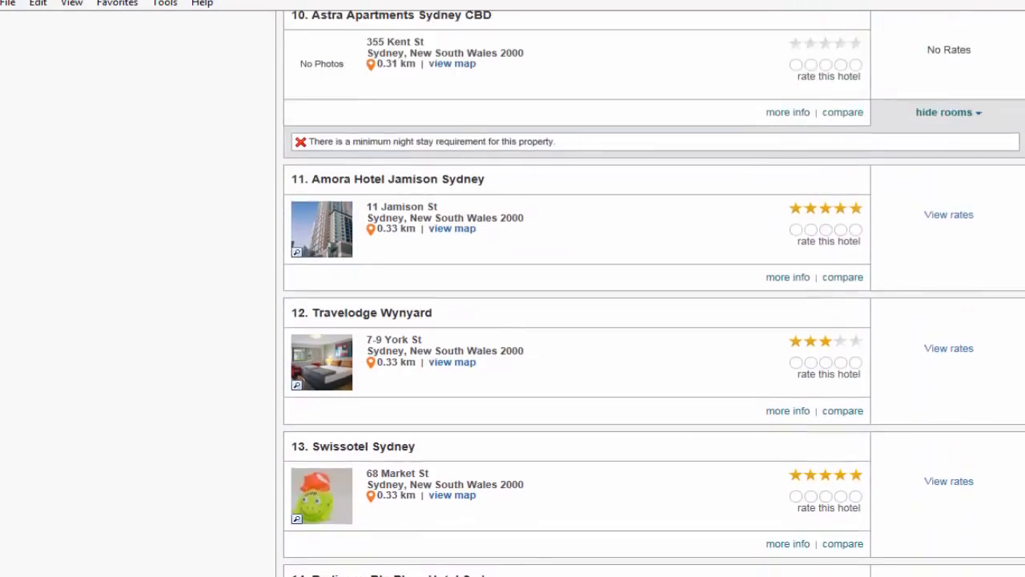
scroll(654, 294, up, 7)
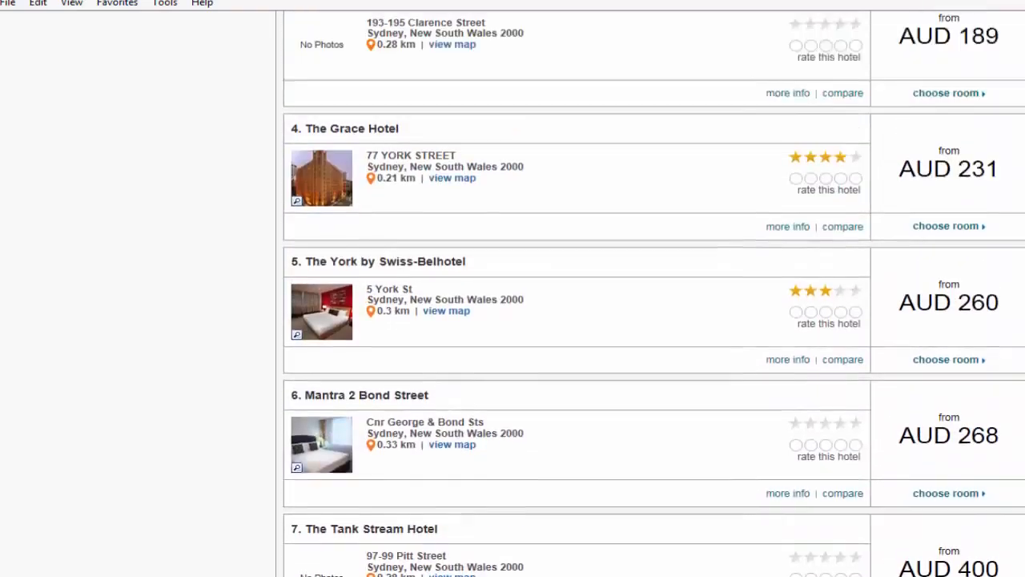
scroll(654, 293, up, 1)
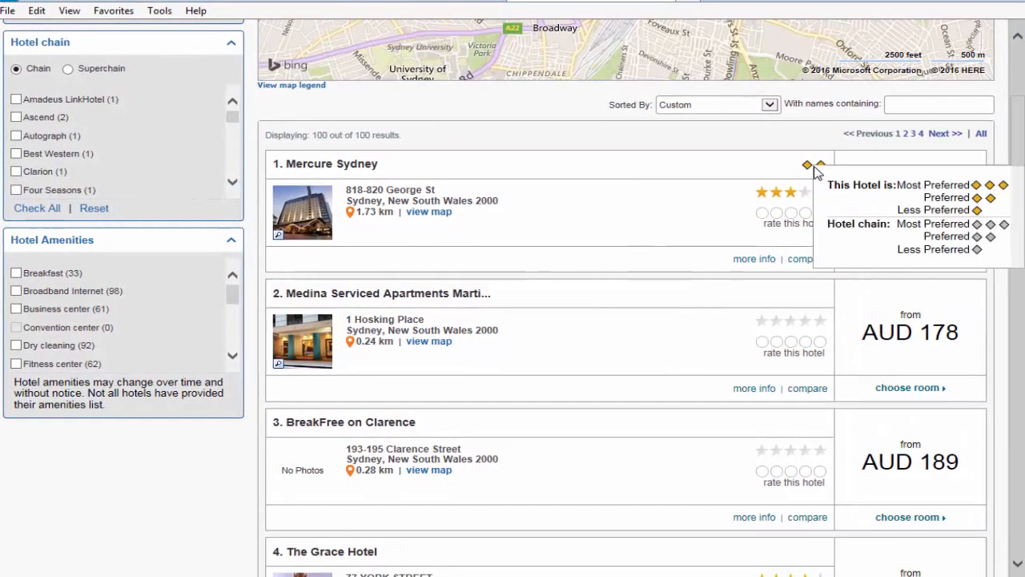
mouse_move(809, 171)
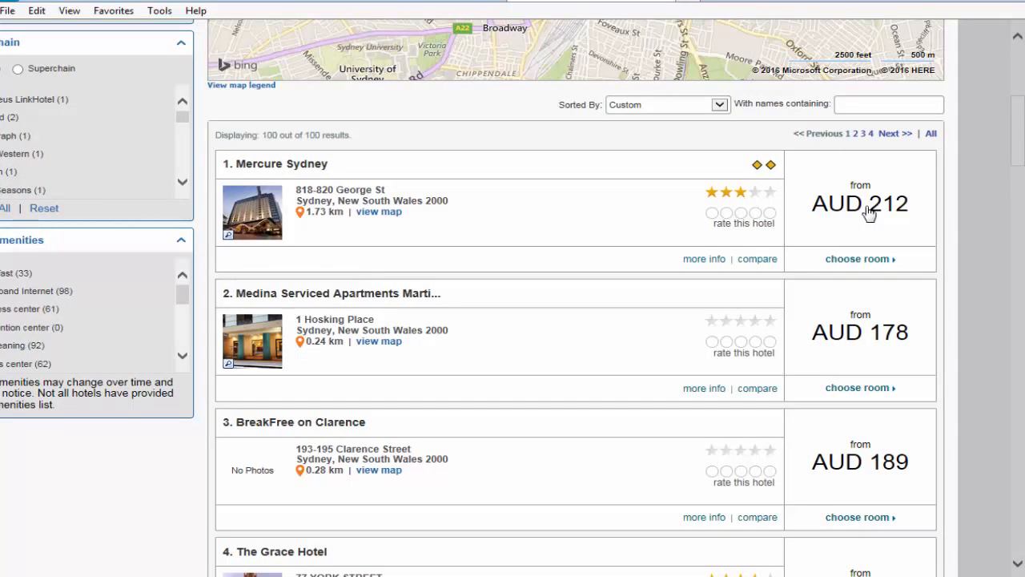
Step: Show the Mercure Sydney rooms and select the first Government Rate Standard Room with 1 Queen Bed
click(869, 213)
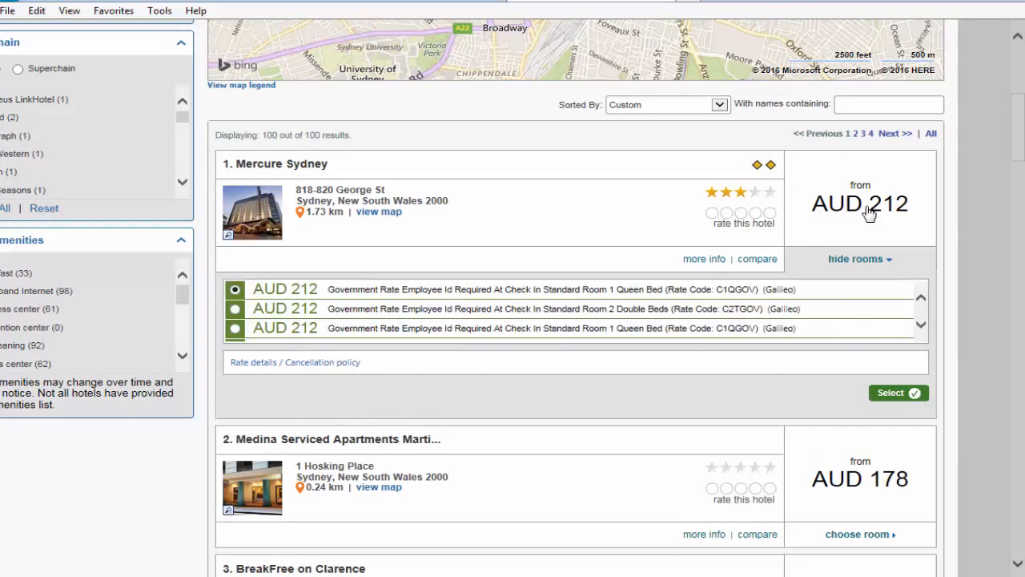
click(888, 396)
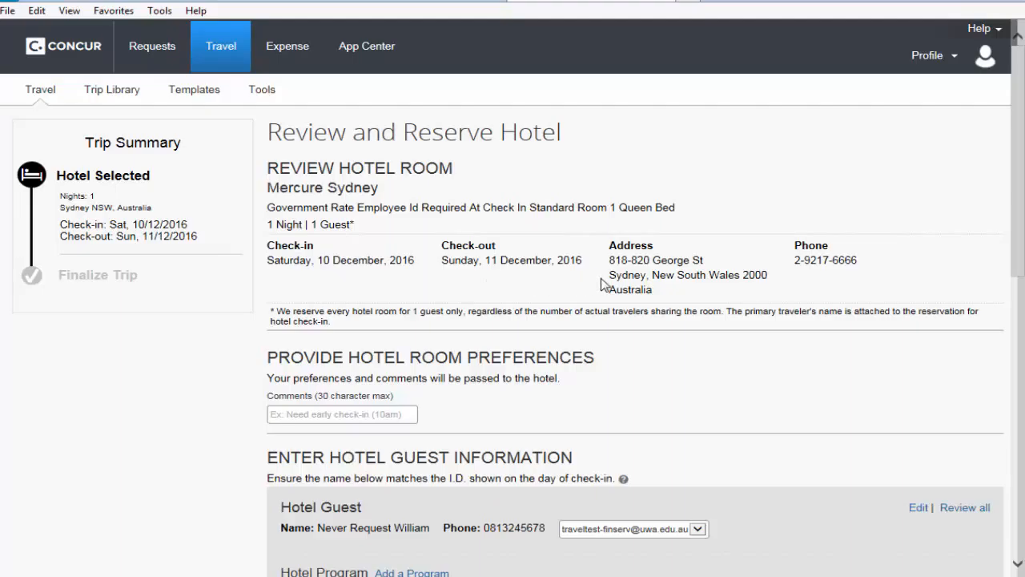
Step: Review the room, guest, price and payment details, agree to the hotel's rate rules and cancellation policy, and reserve the hotel
scroll(280, 278, down, 2)
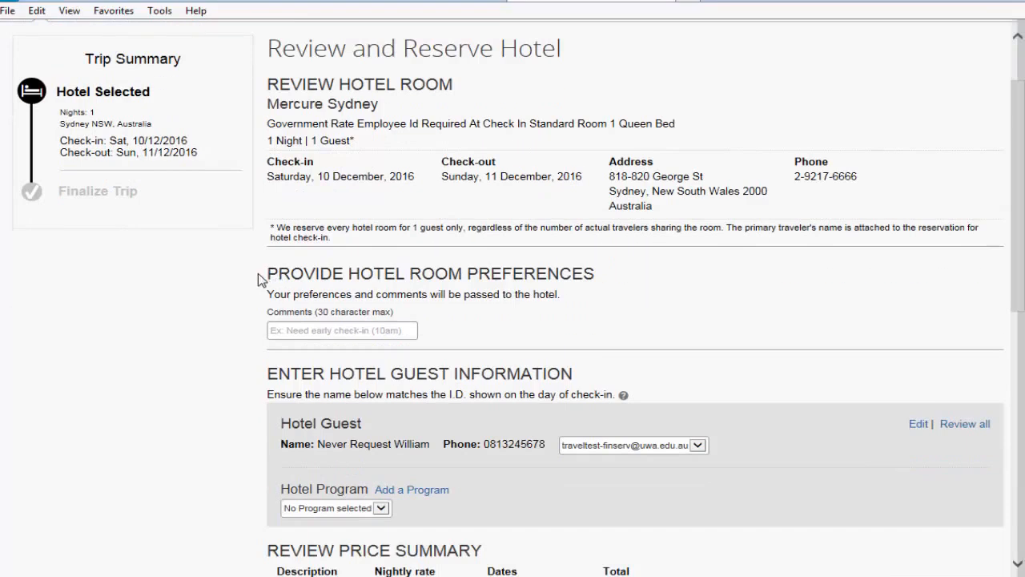
scroll(256, 274, down, 2)
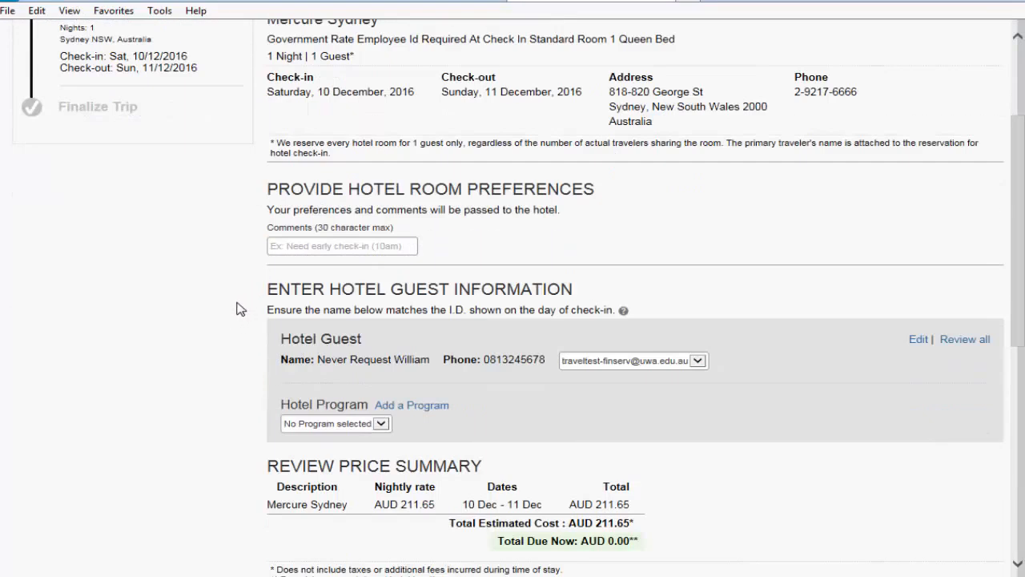
scroll(237, 308, down, 2)
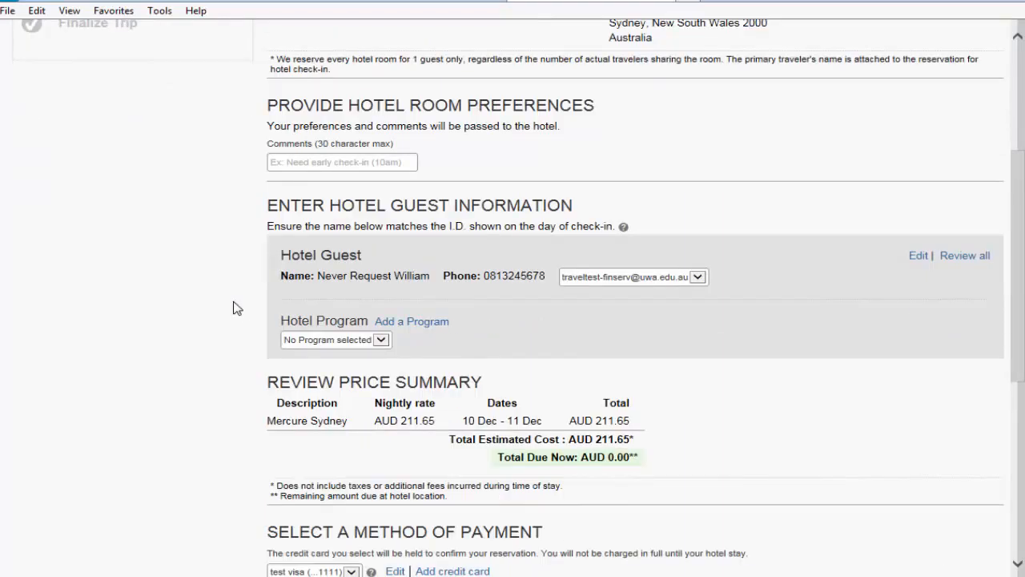
scroll(237, 308, down, 2)
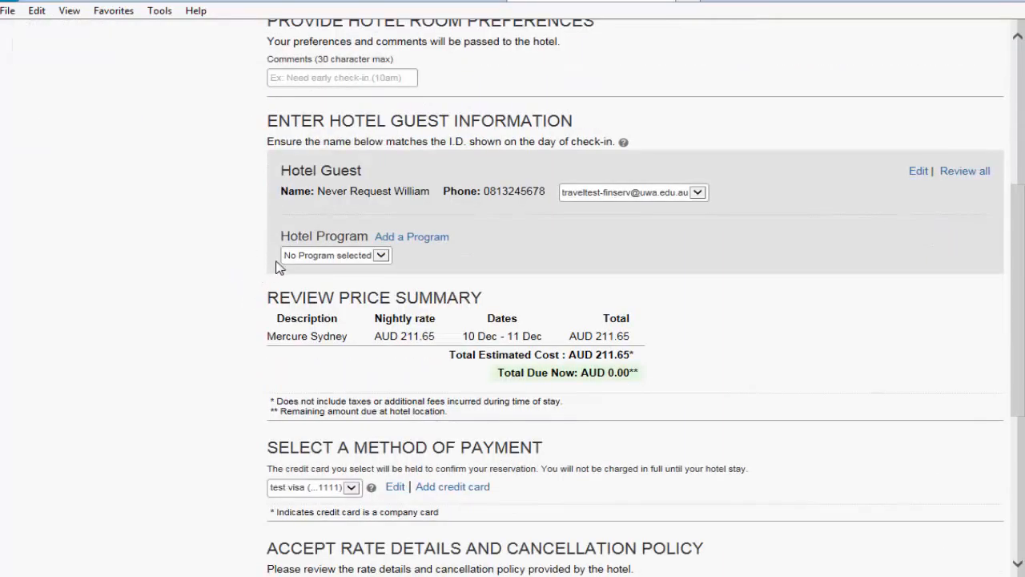
scroll(256, 272, down, 6)
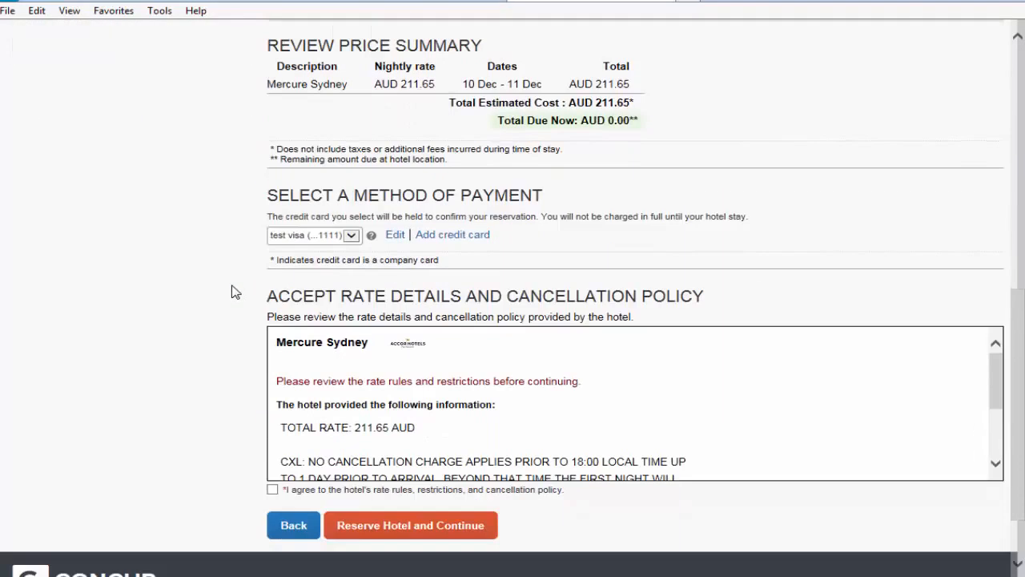
scroll(234, 292, down, 2)
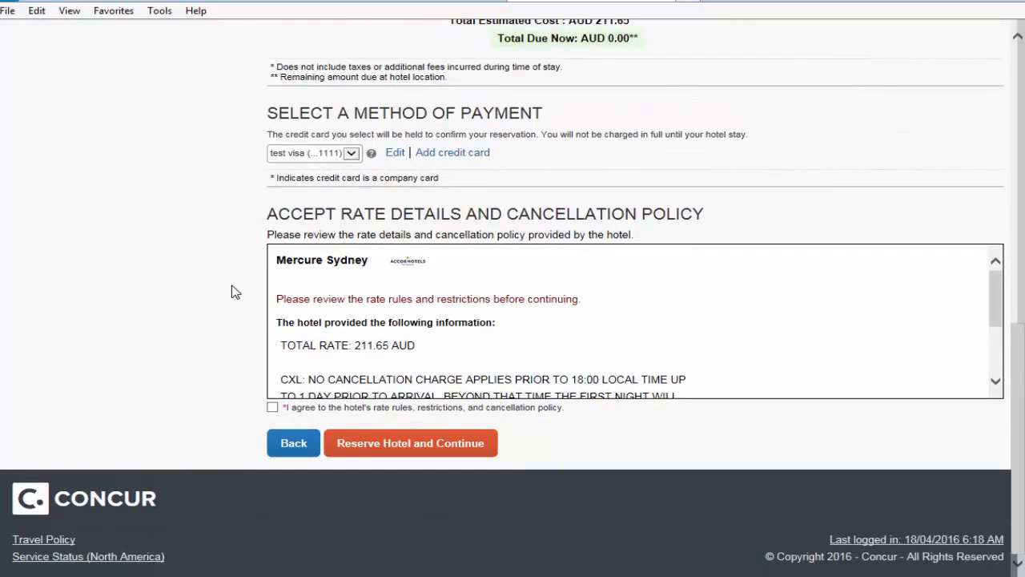
click(272, 407)
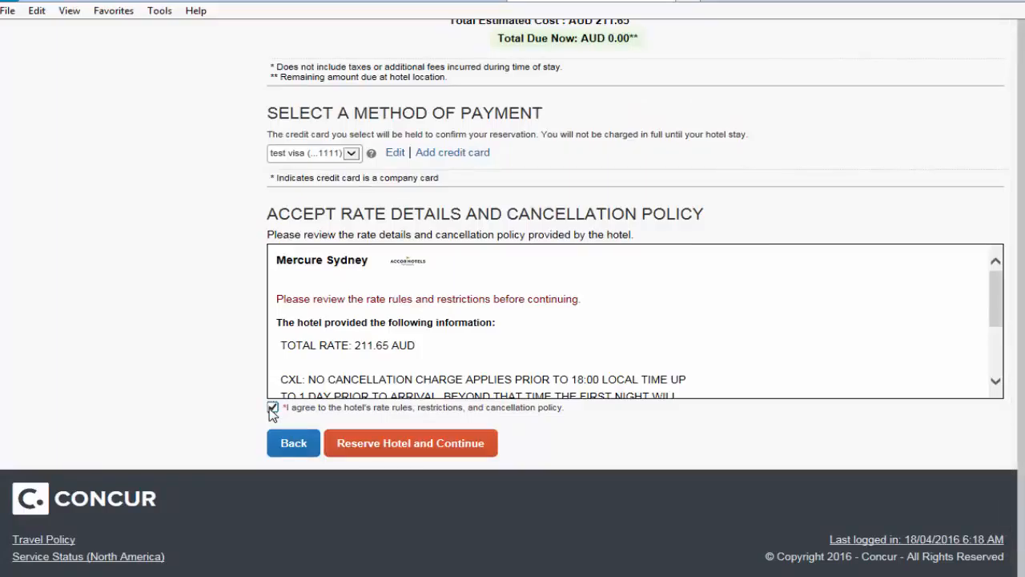
click(407, 447)
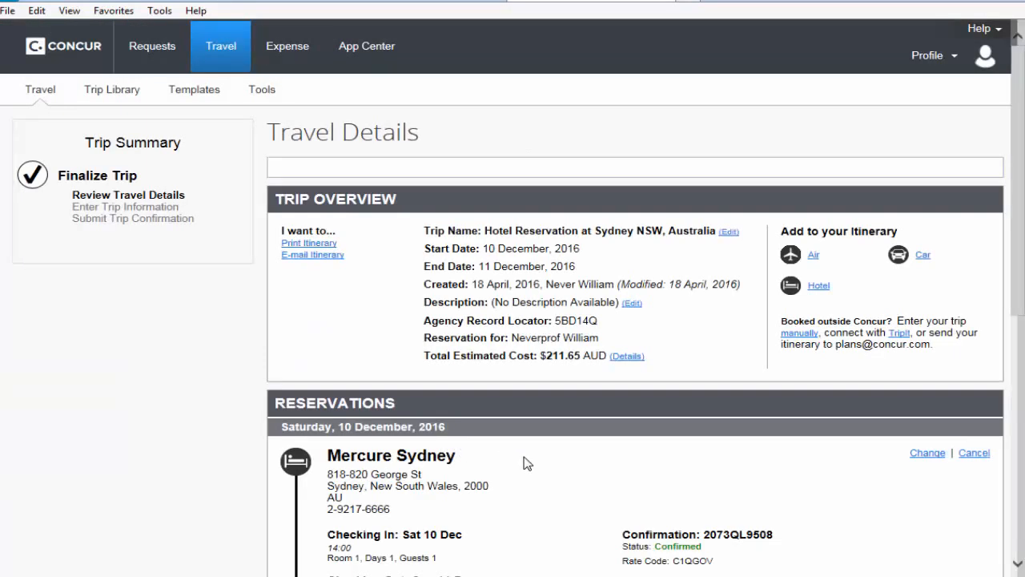
Step: Review the travel details and proceed through the trip booking information to the trip confirmation, keeping the default trip name and HTML email format
scroll(527, 463, down, 1)
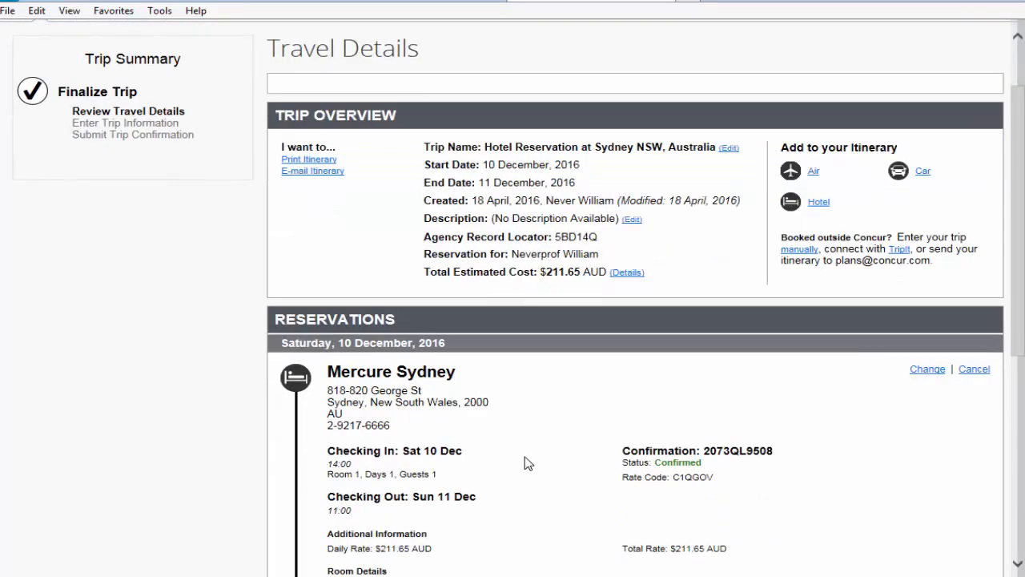
scroll(527, 463, down, 2)
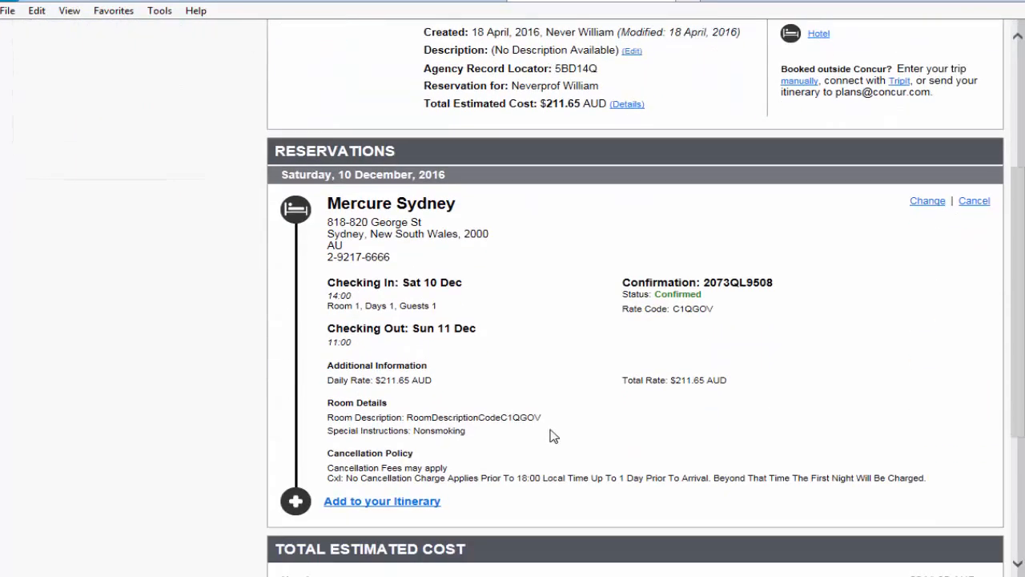
scroll(553, 437, down, 2)
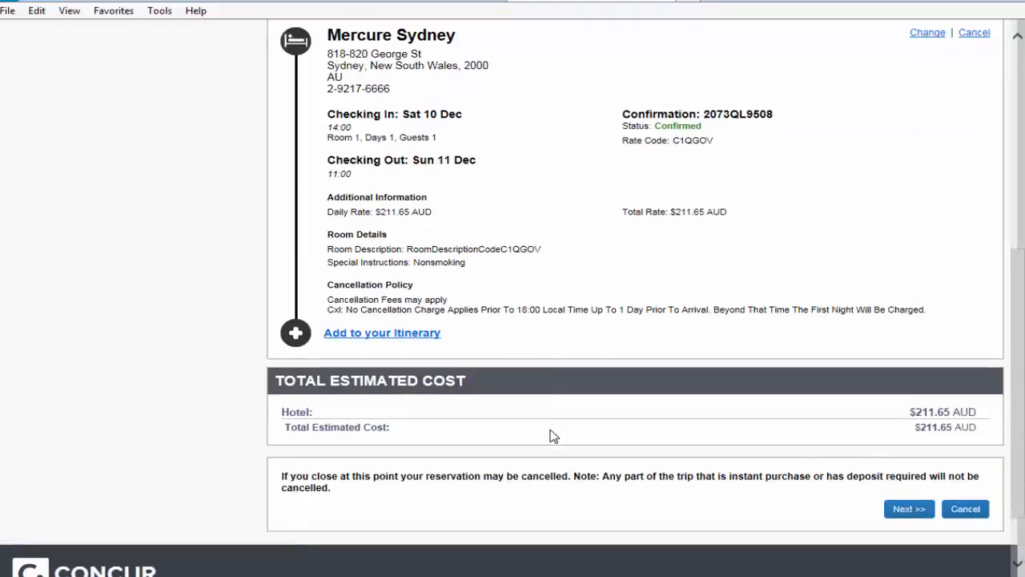
click(909, 510)
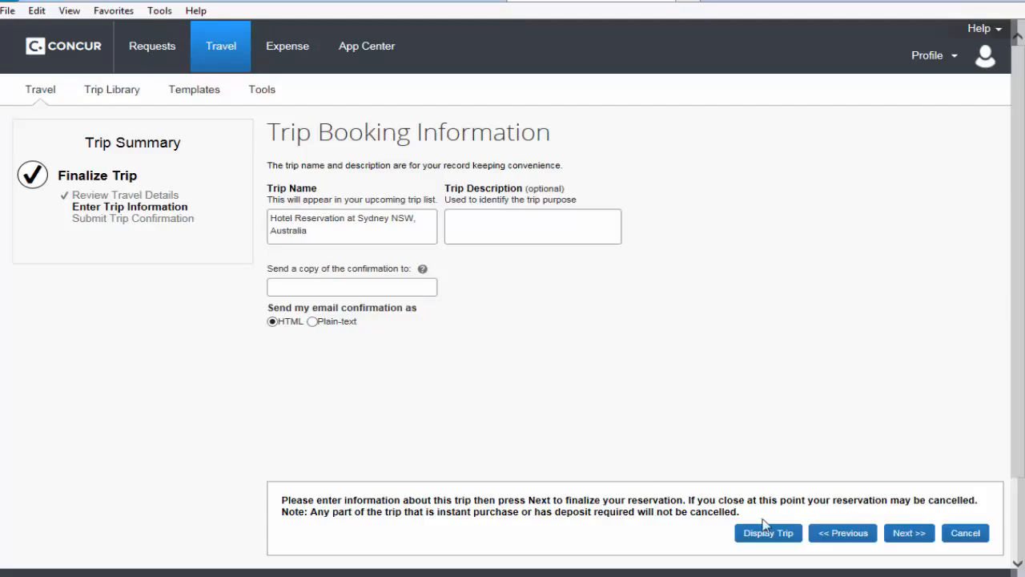
click(909, 535)
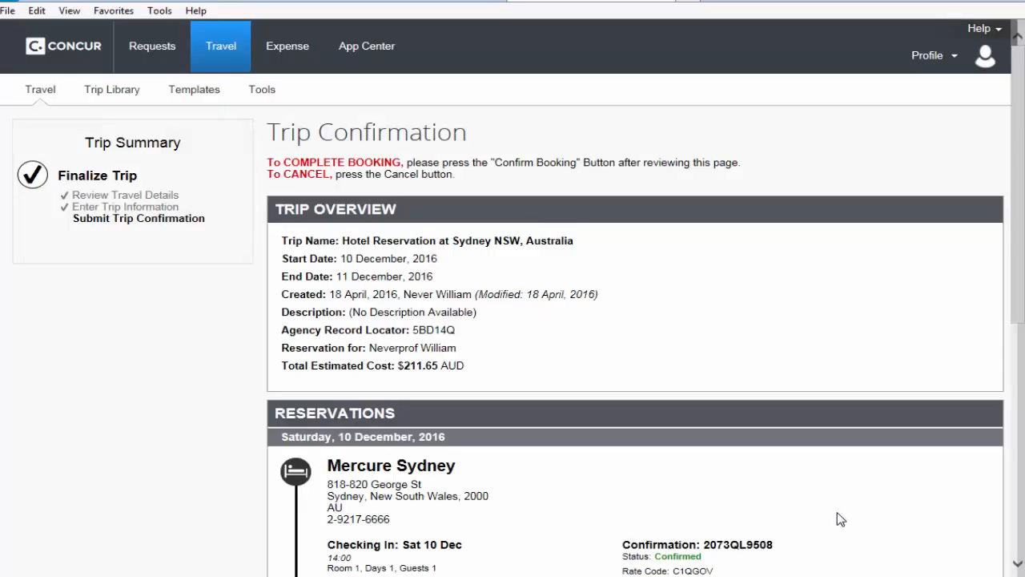
Step: Review the trip overview, Mercure Sydney reservation and total estimated cost, and confirm the booking
scroll(836, 512, down, 5)
scroll(839, 519, down, 1)
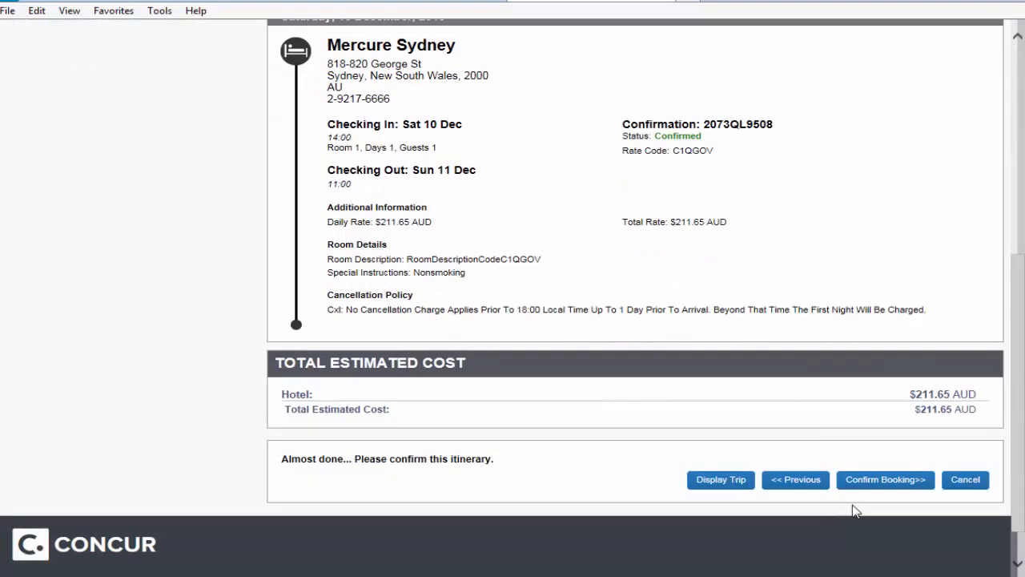
click(883, 480)
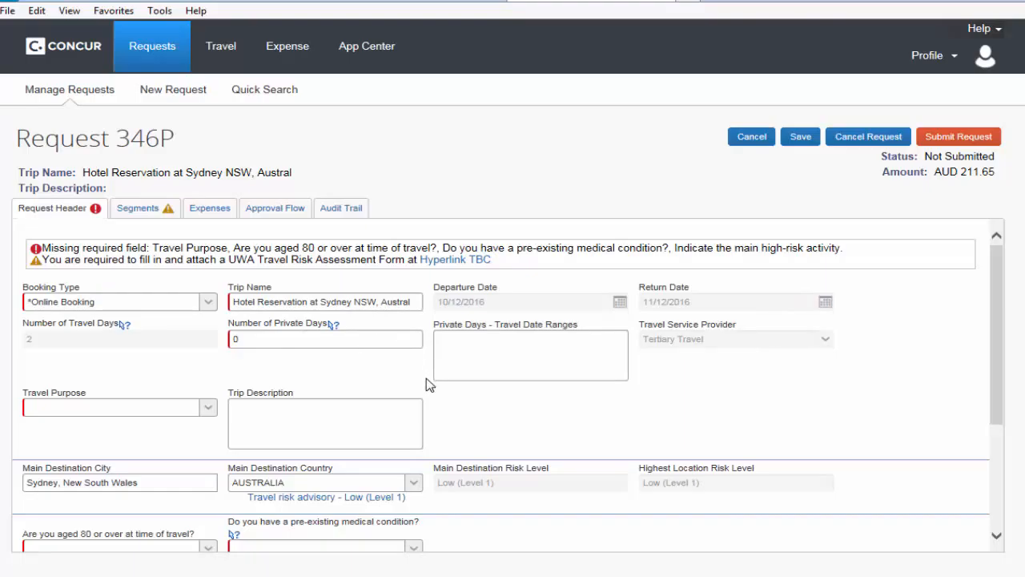
Step: Set the travel purpose in the request header to Conference
scroll(446, 396, down, 1)
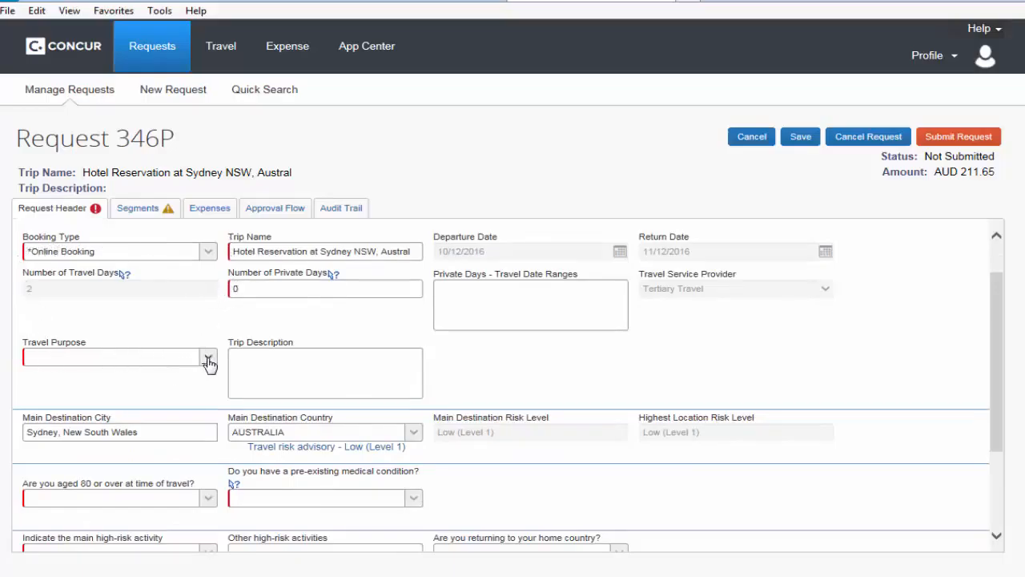
click(207, 362)
click(208, 362)
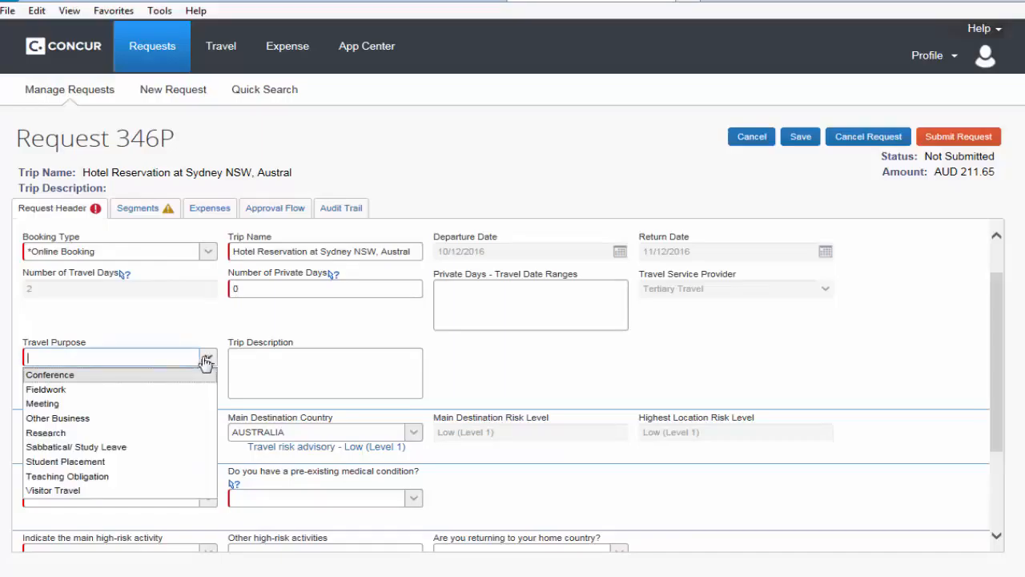
click(72, 375)
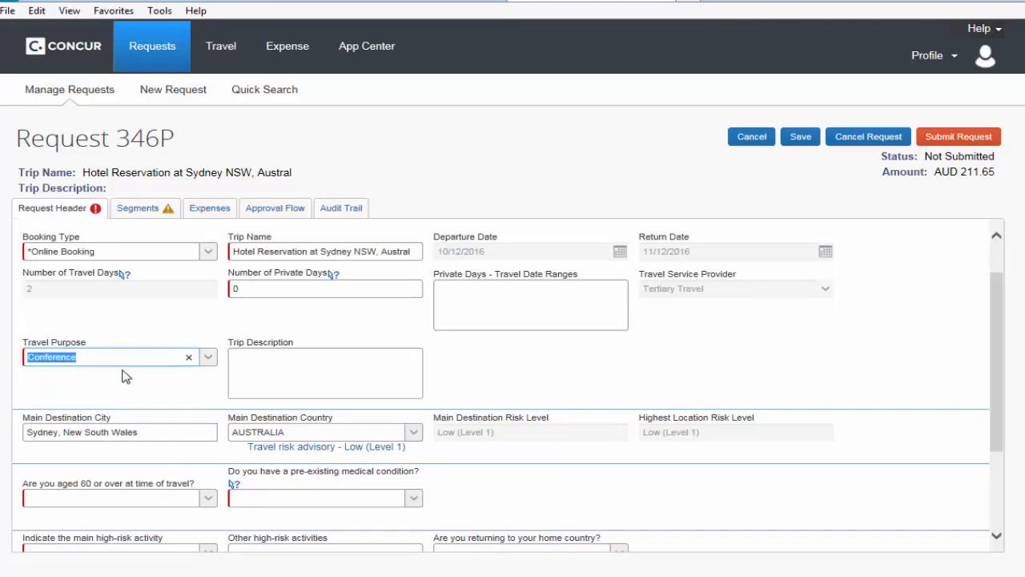
Step: Answer No to being aged 80 or over at time of travel and No to having a pre-existing medical condition
scroll(131, 383, down, 2)
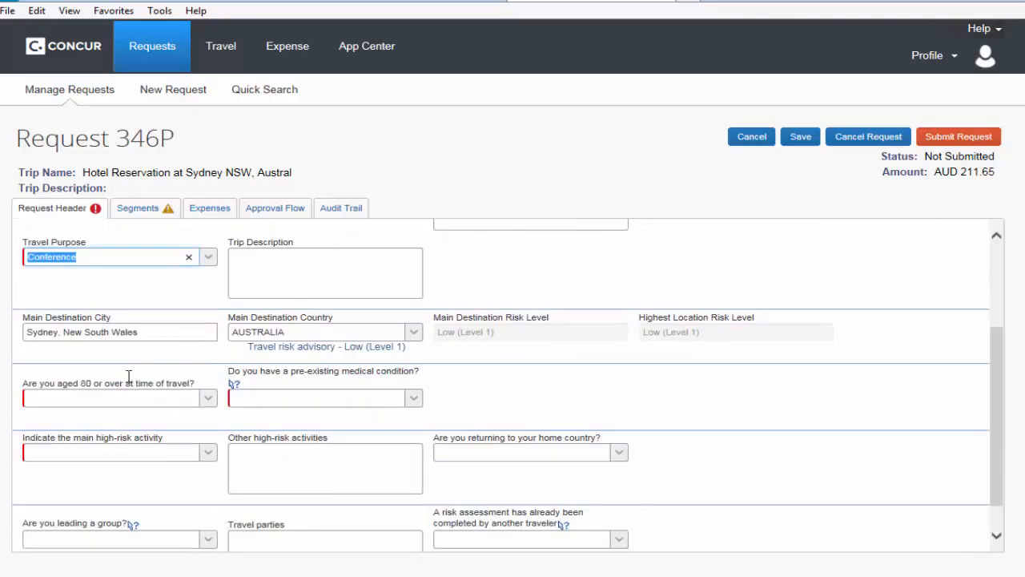
click(207, 398)
click(207, 398)
click(208, 400)
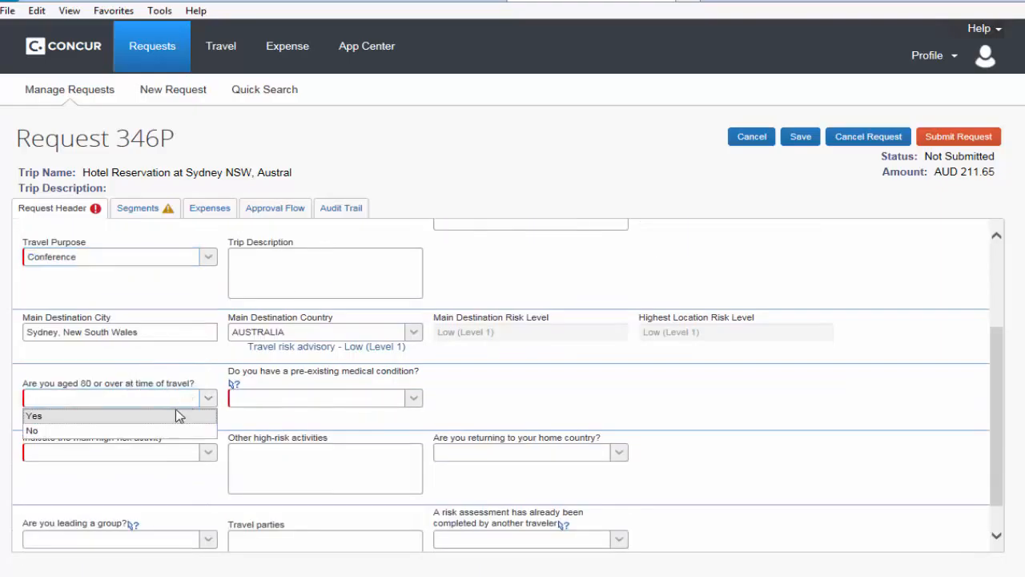
click(54, 431)
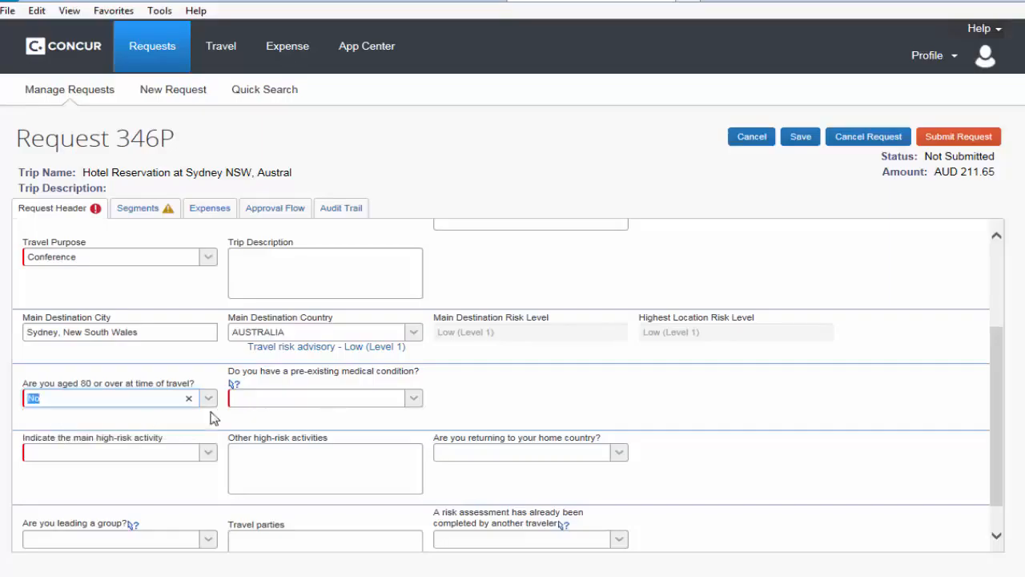
click(410, 400)
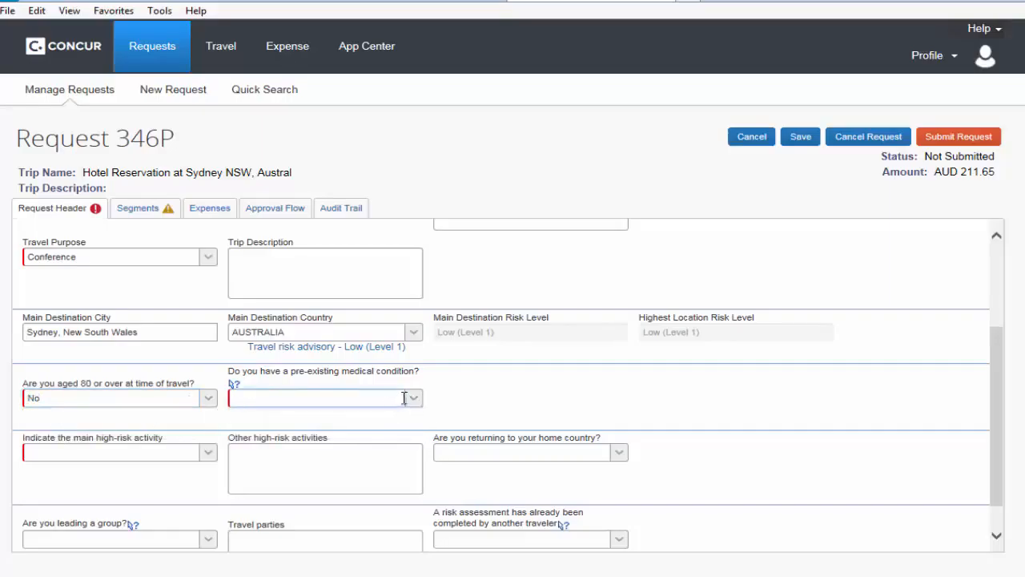
click(414, 402)
click(414, 402)
click(414, 402)
click(386, 431)
Step: Set the main high-risk activity to No high-risk activity and open the request's segments for review
scroll(402, 430, down, 1)
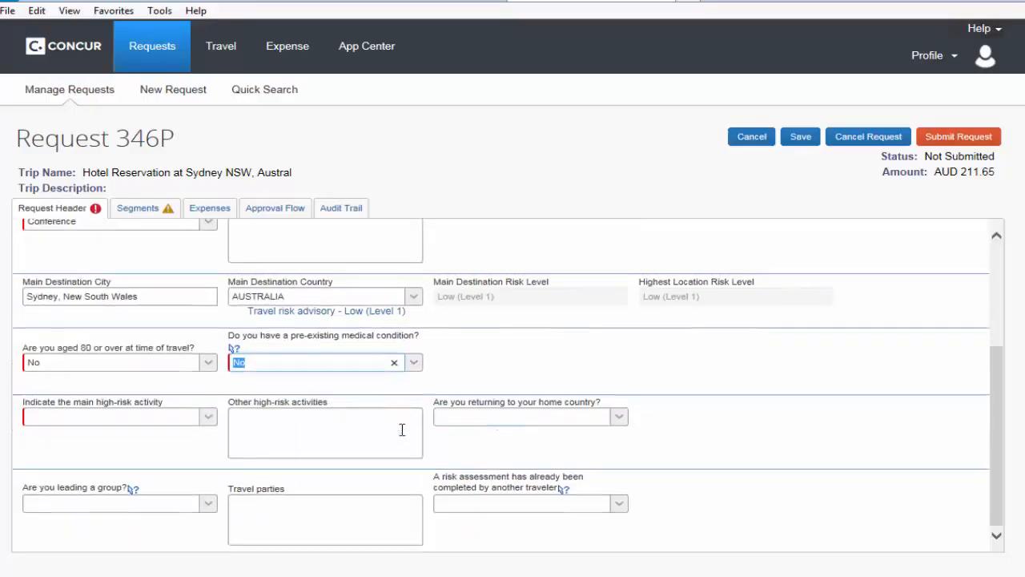
click(207, 419)
click(208, 420)
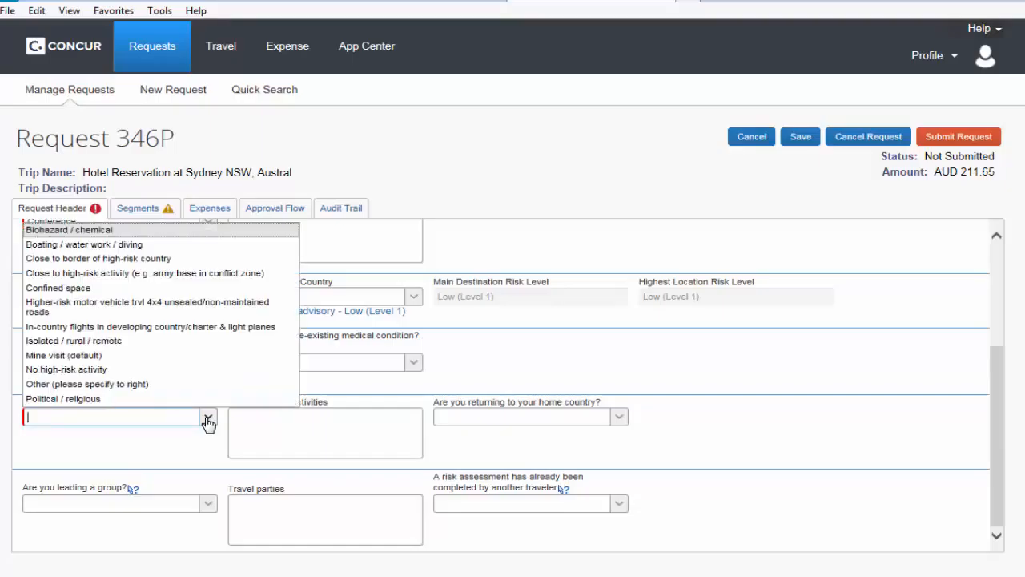
click(186, 374)
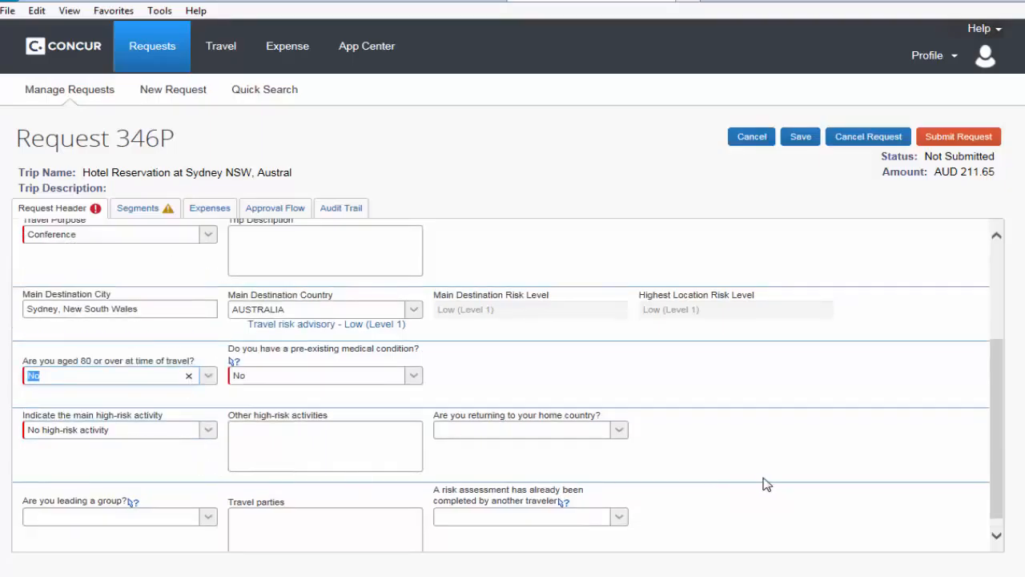
scroll(765, 484, down, 1)
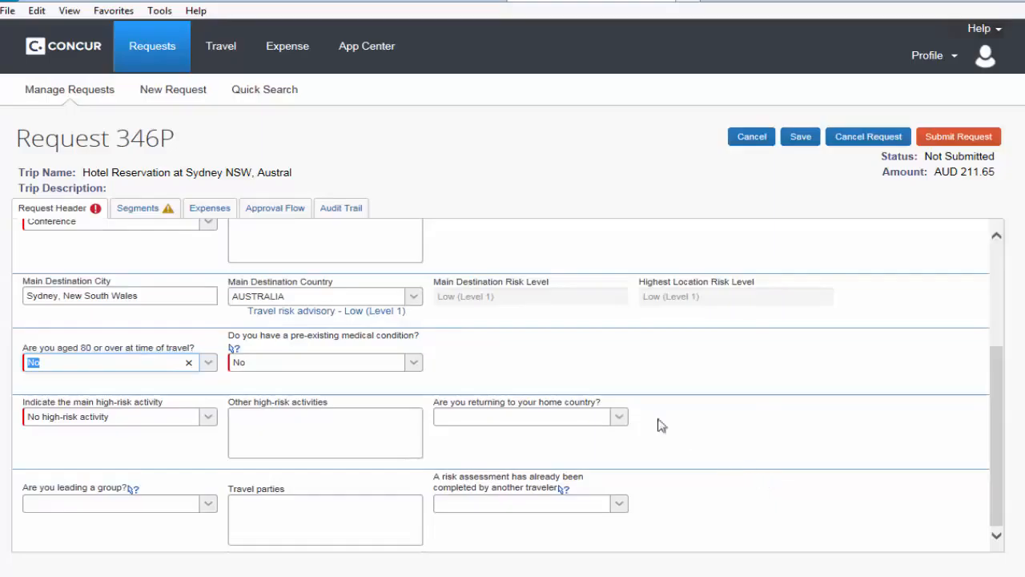
scroll(193, 373, up, 3)
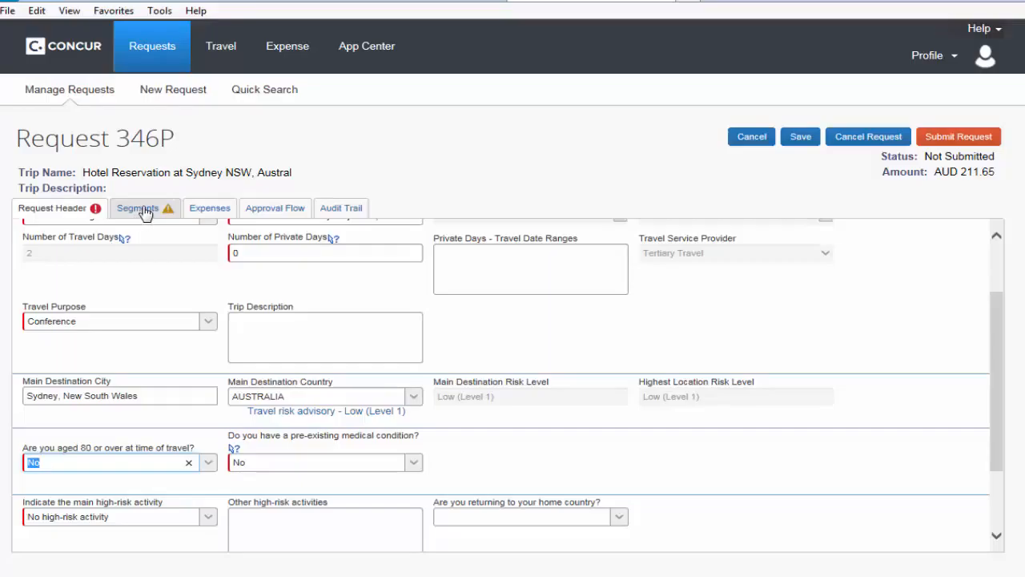
click(144, 210)
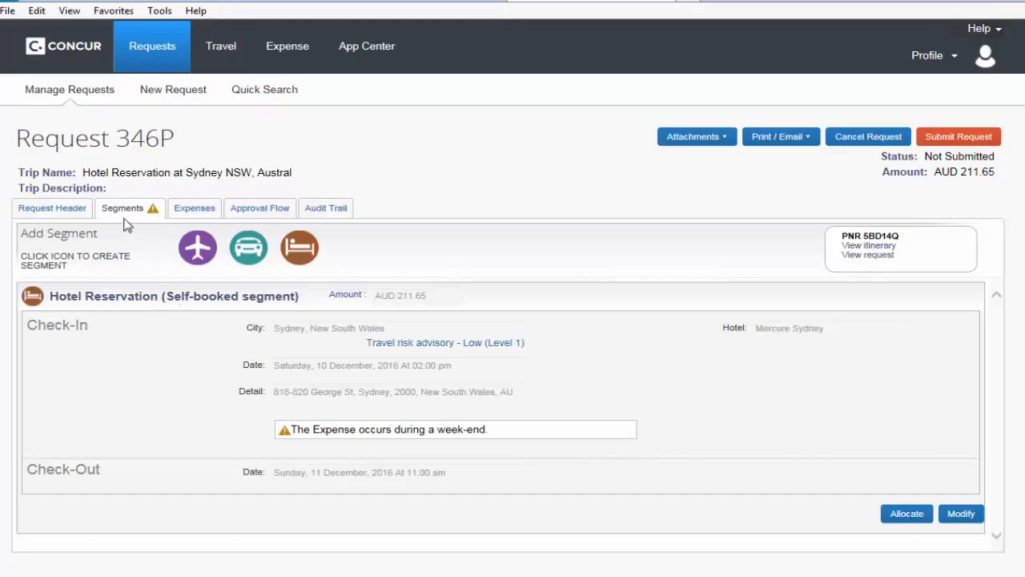
Step: Add a Conference & Course fees expense of 500 AUD to the request and save it
click(195, 210)
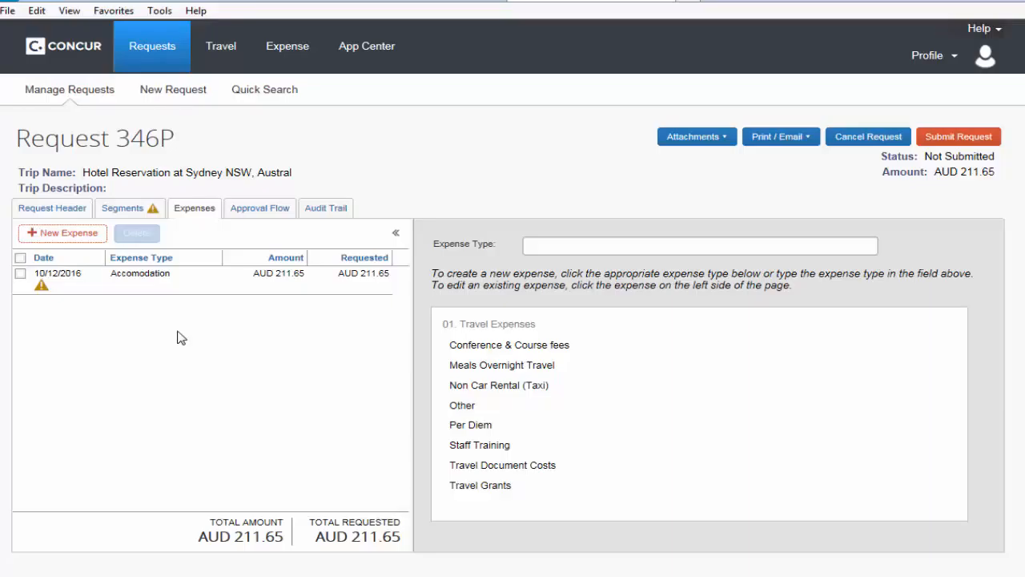
click(510, 346)
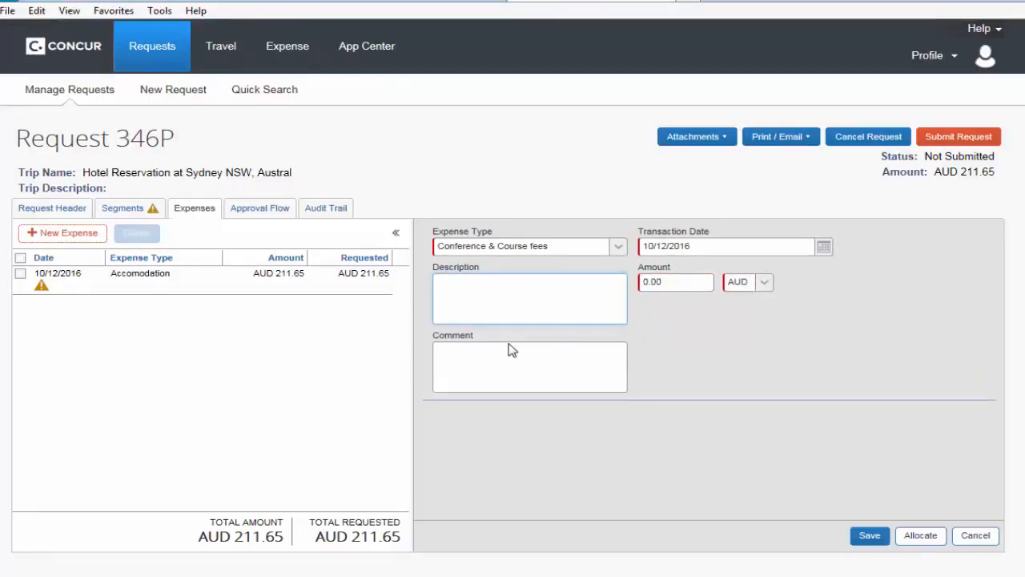
click(680, 281)
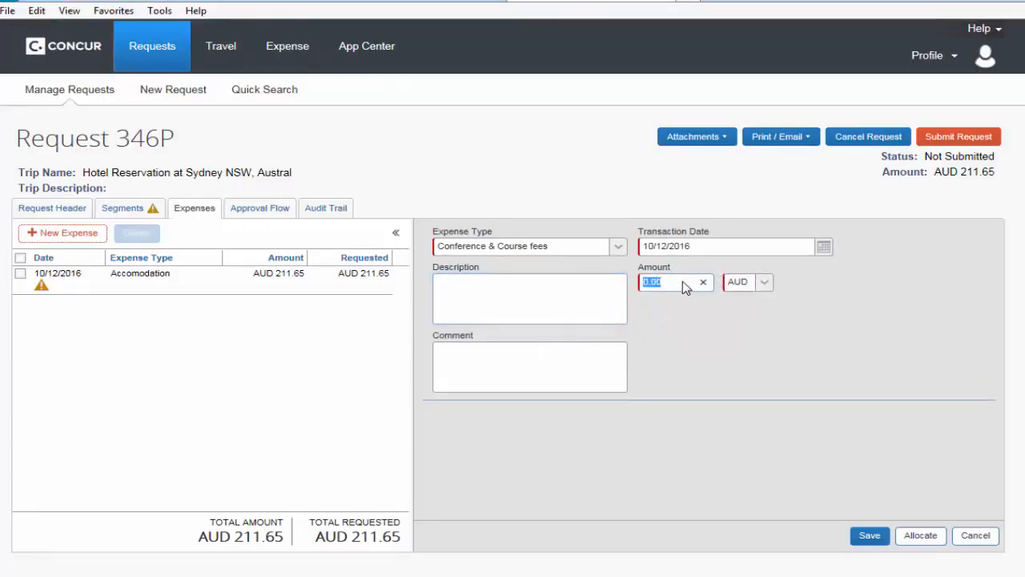
text(5)
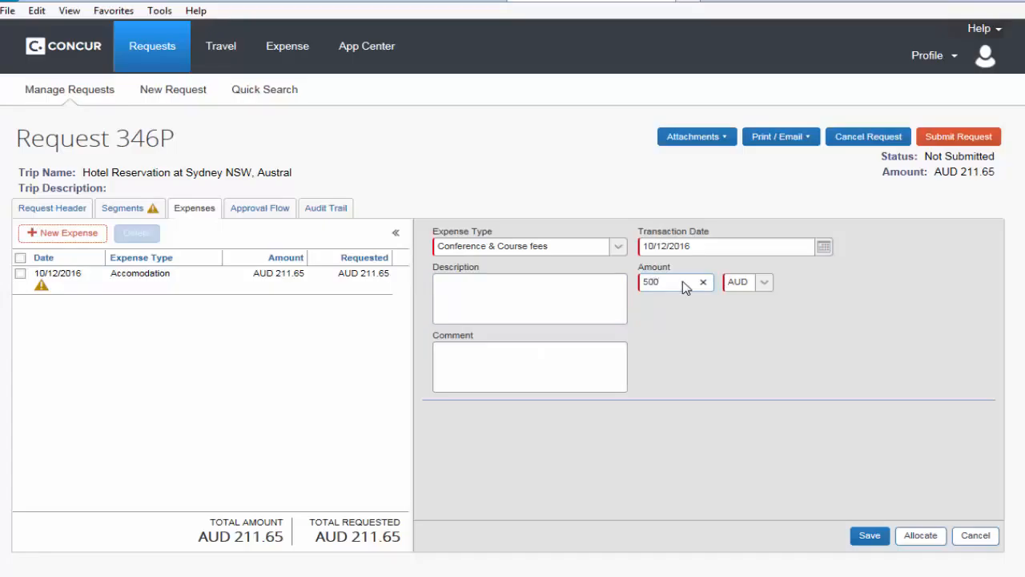
click(869, 536)
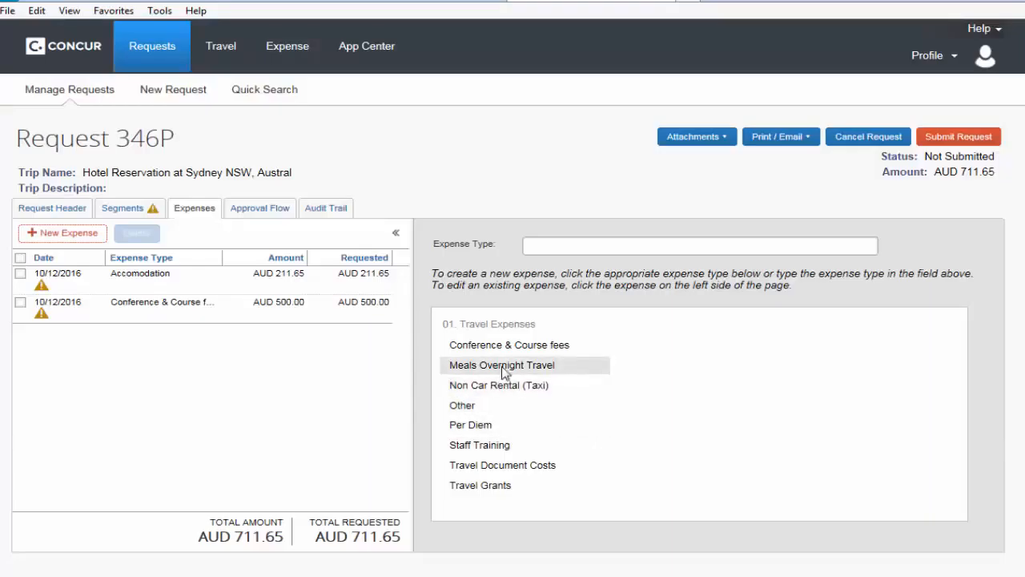
Step: Add a Meals Overnight Travel expense of 50 AUD to the request and save it
click(501, 366)
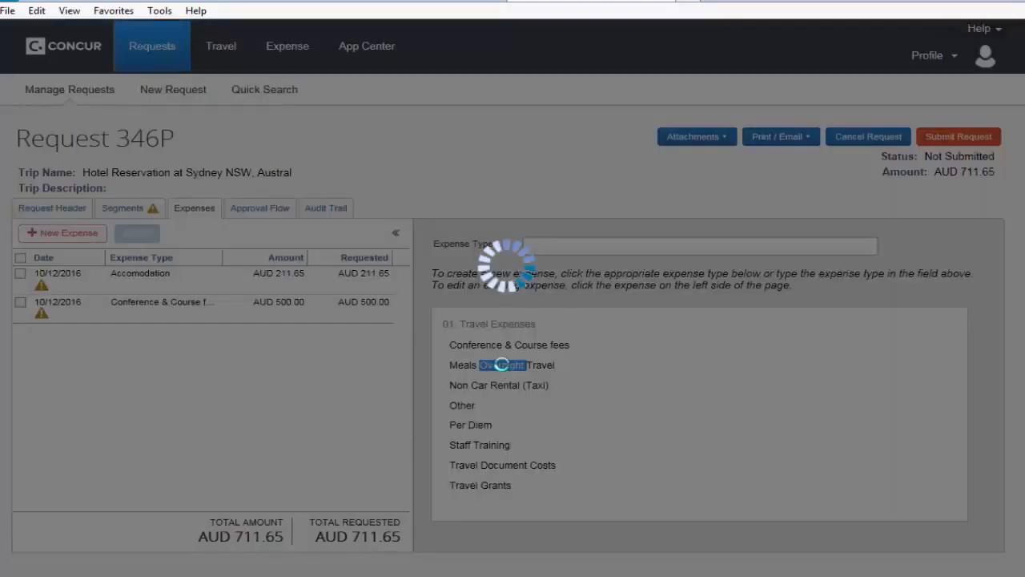
click(678, 287)
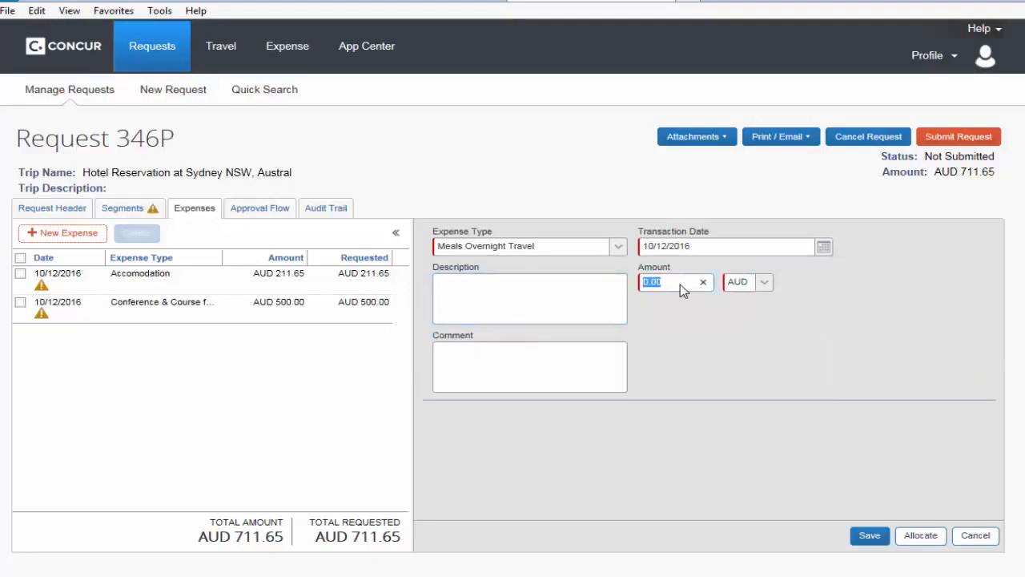
text(50)
click(868, 535)
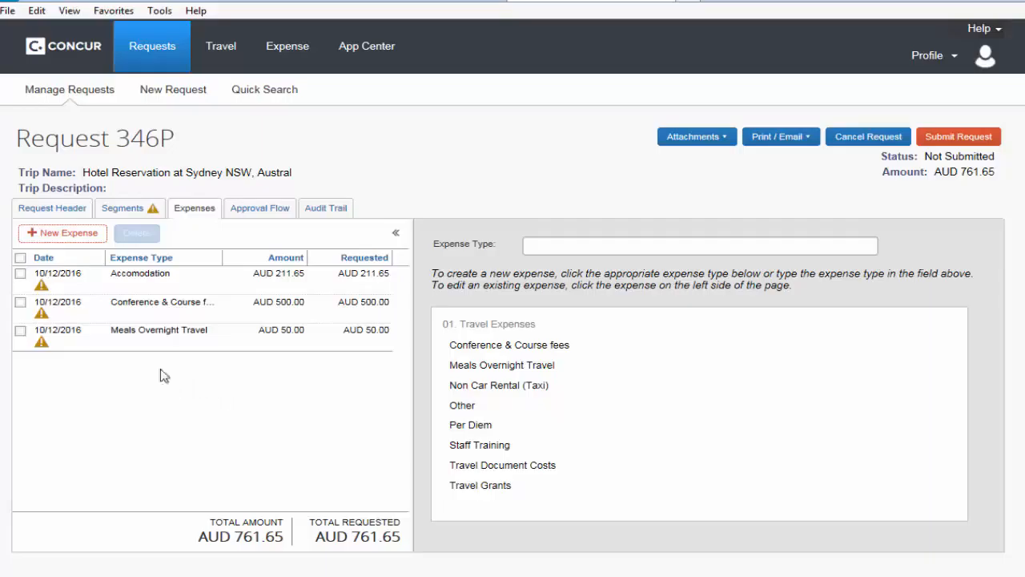
Step: Open the request's allocations from the Accomodation expense and allocate the conference fees expense with UWA as the funding source
click(21, 275)
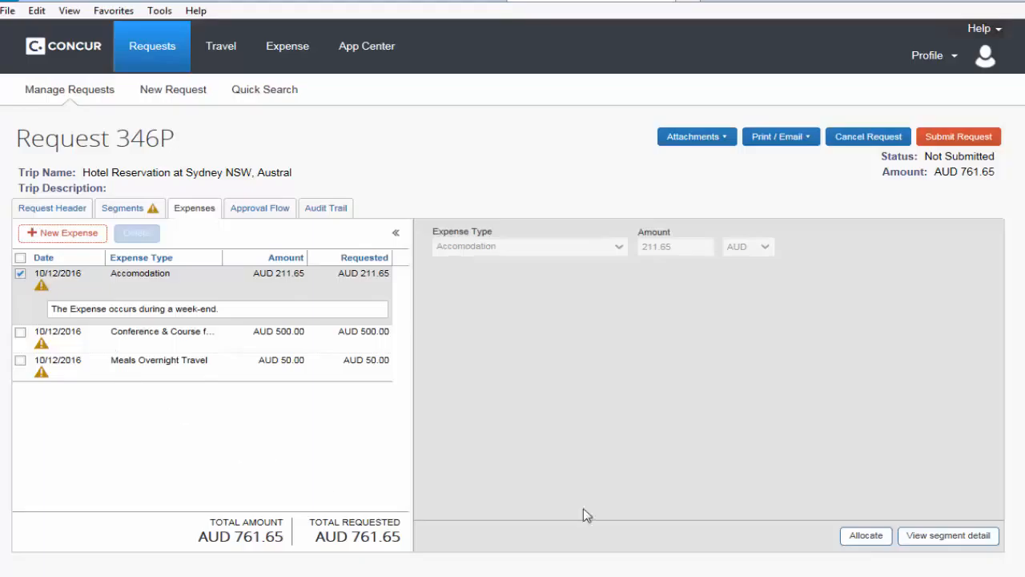
click(866, 536)
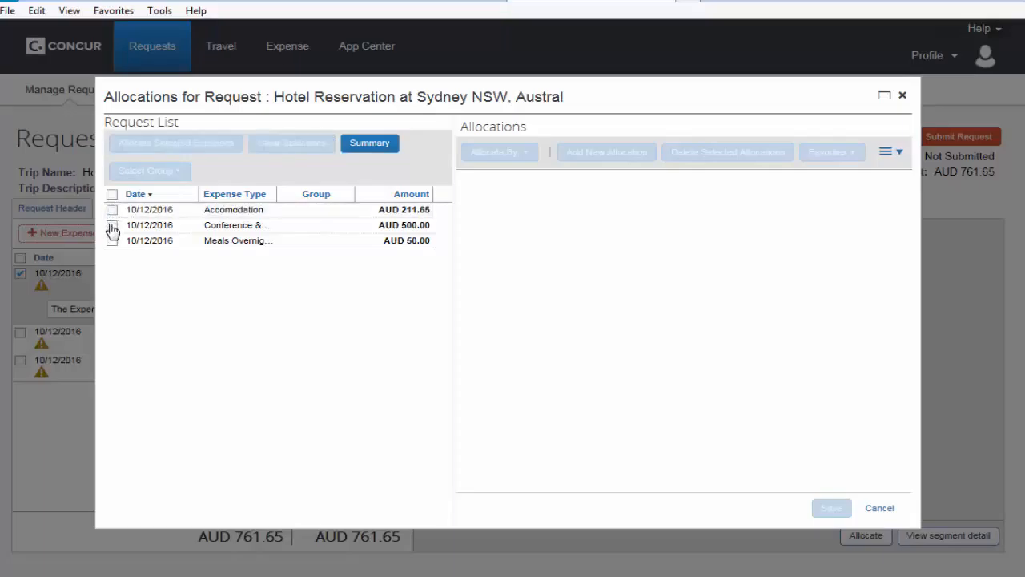
click(112, 225)
click(161, 145)
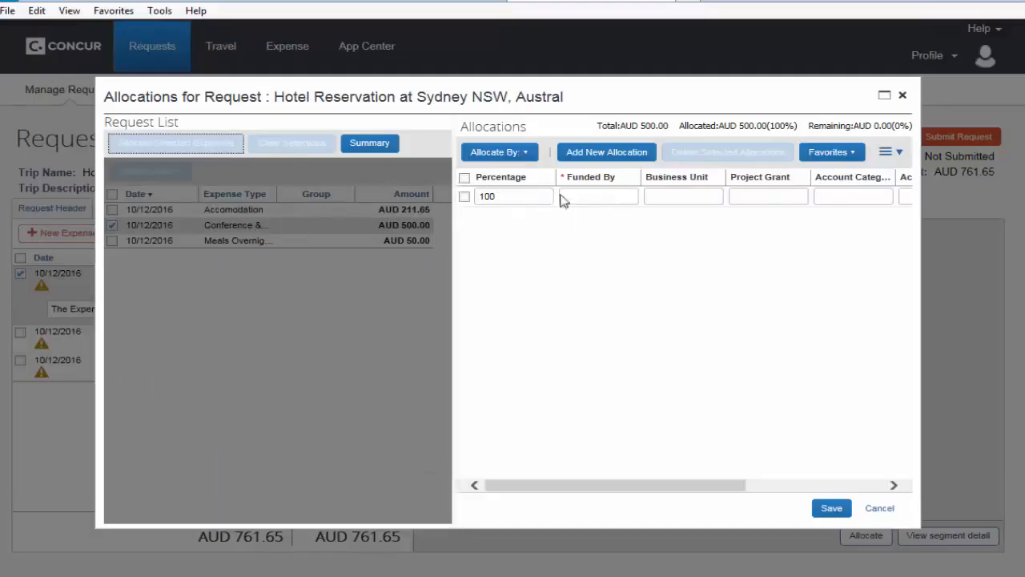
click(626, 199)
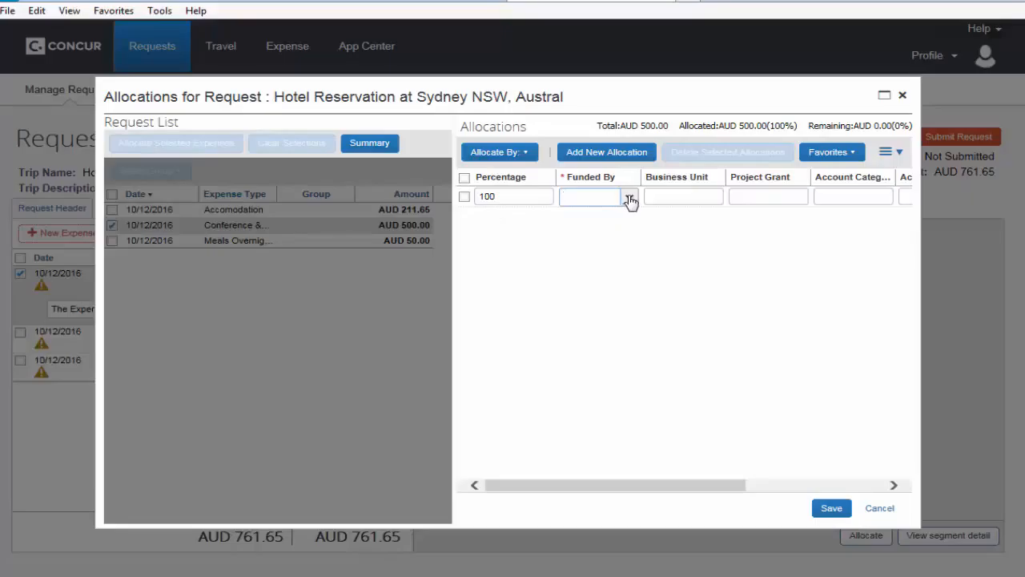
click(630, 199)
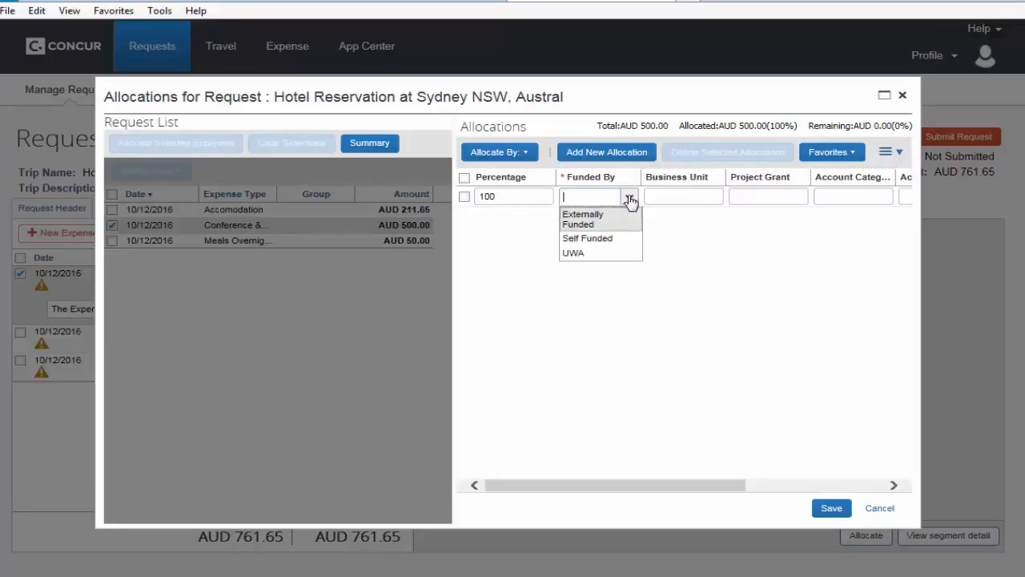
click(589, 255)
Step: Search the business units by code 002 and assign (00200) Faculty of Law to the conference fees allocation
click(715, 200)
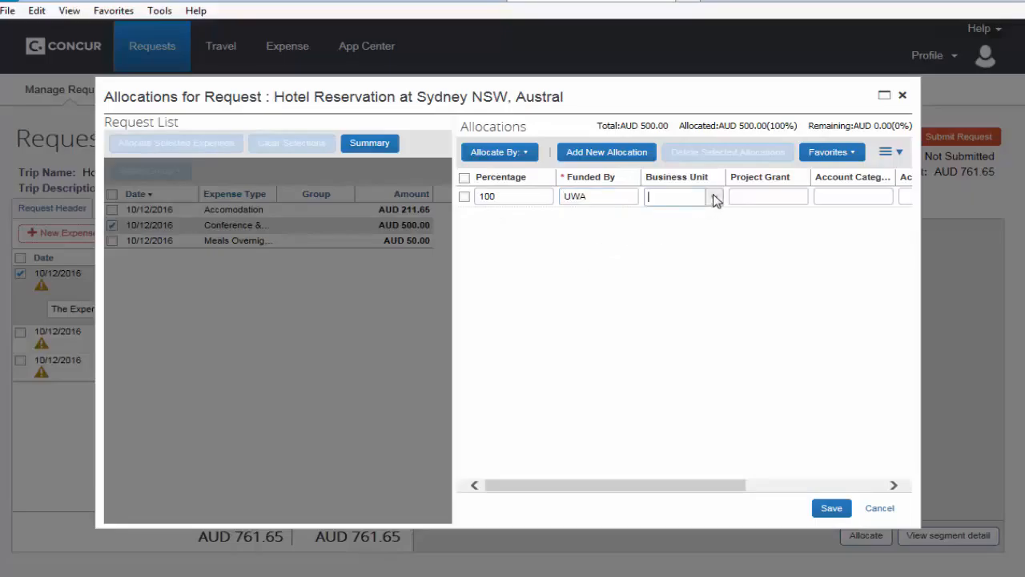
click(715, 199)
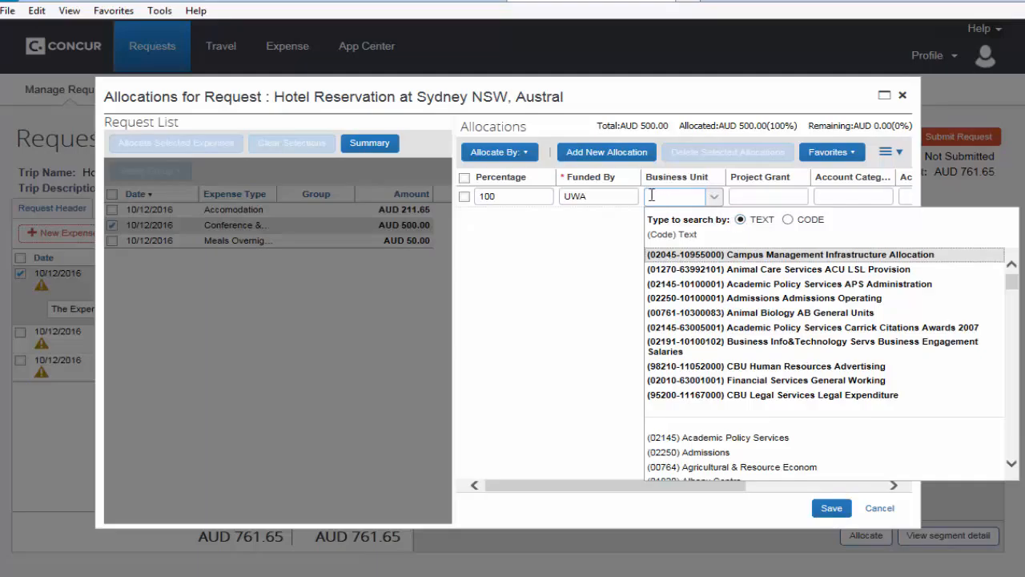
click(787, 220)
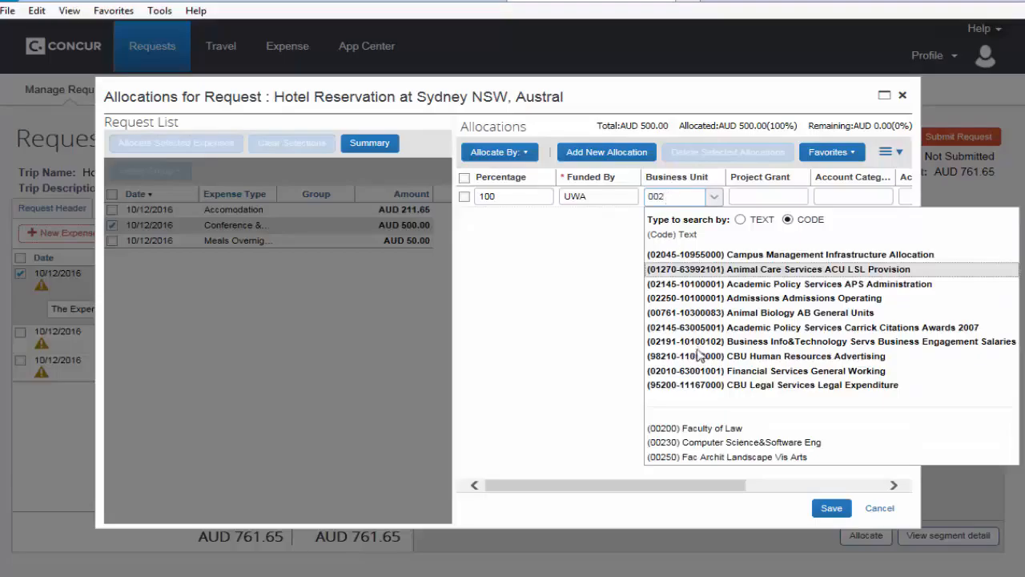
click(744, 430)
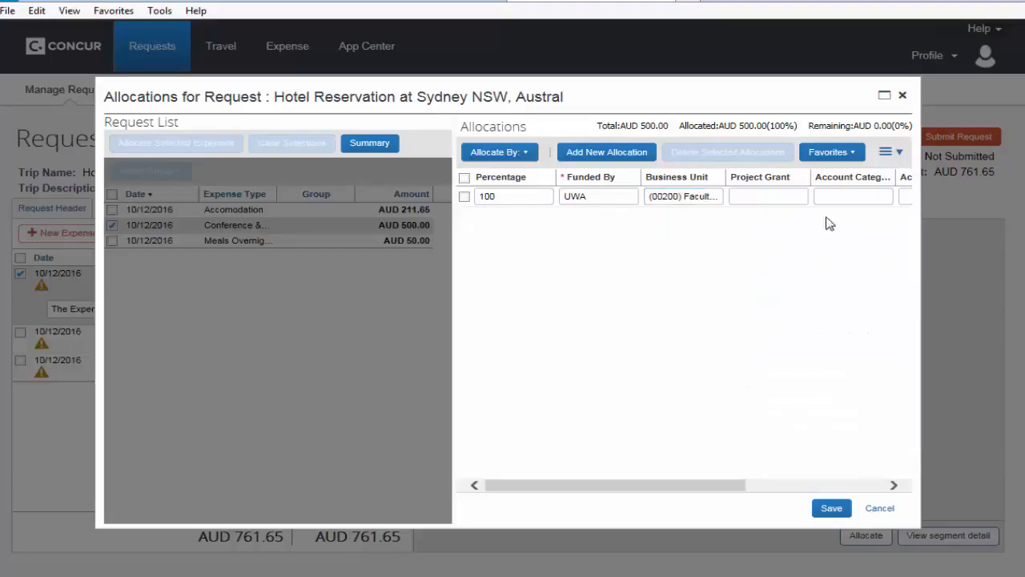
Step: Assign the project grant (10100007) Administration to the conference fees allocation
click(798, 203)
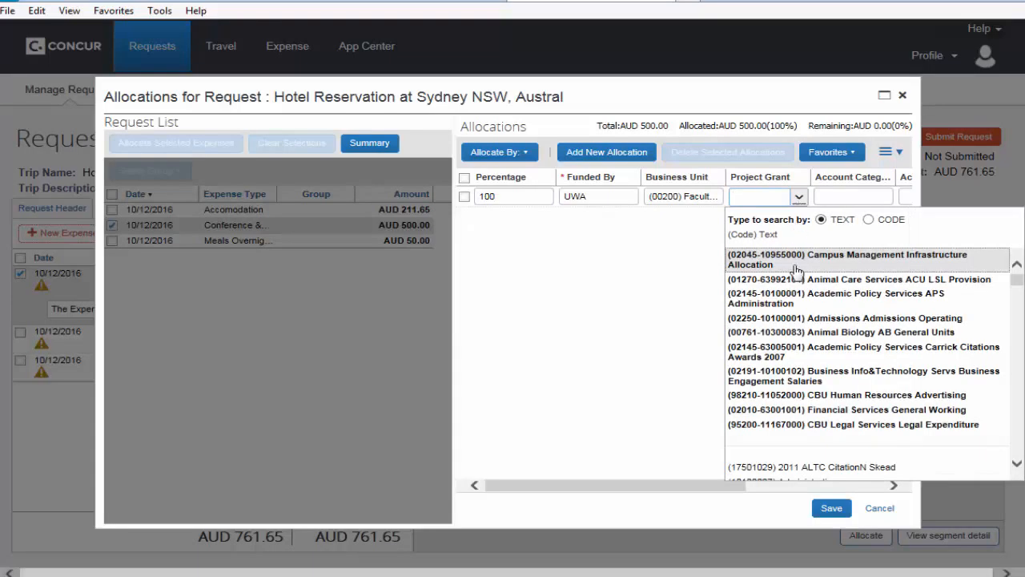
click(1015, 464)
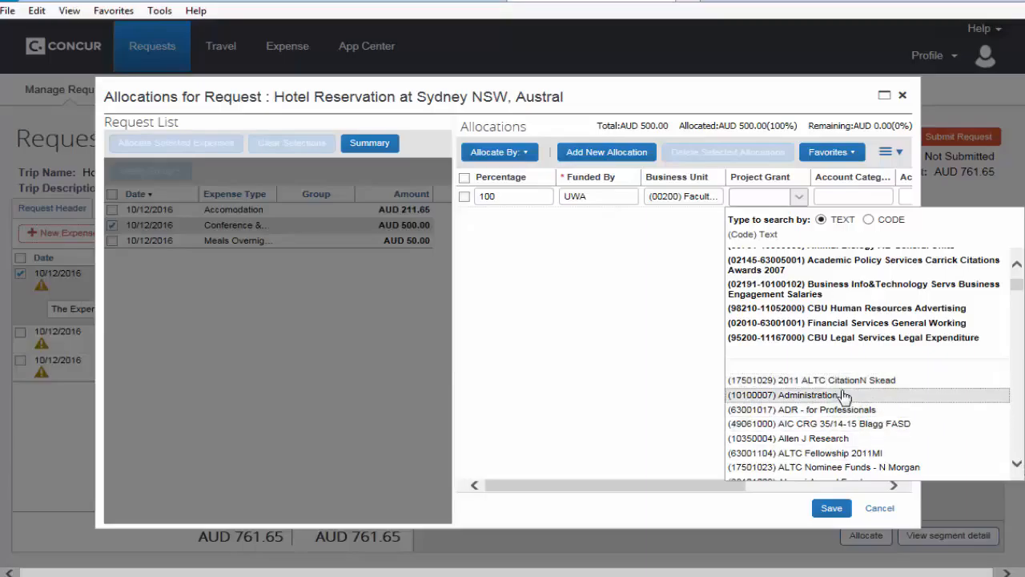
click(781, 395)
Step: Set the conference fees allocation's account category to Other and account code to (611) Conference & Course Fees, and save the allocation
click(885, 200)
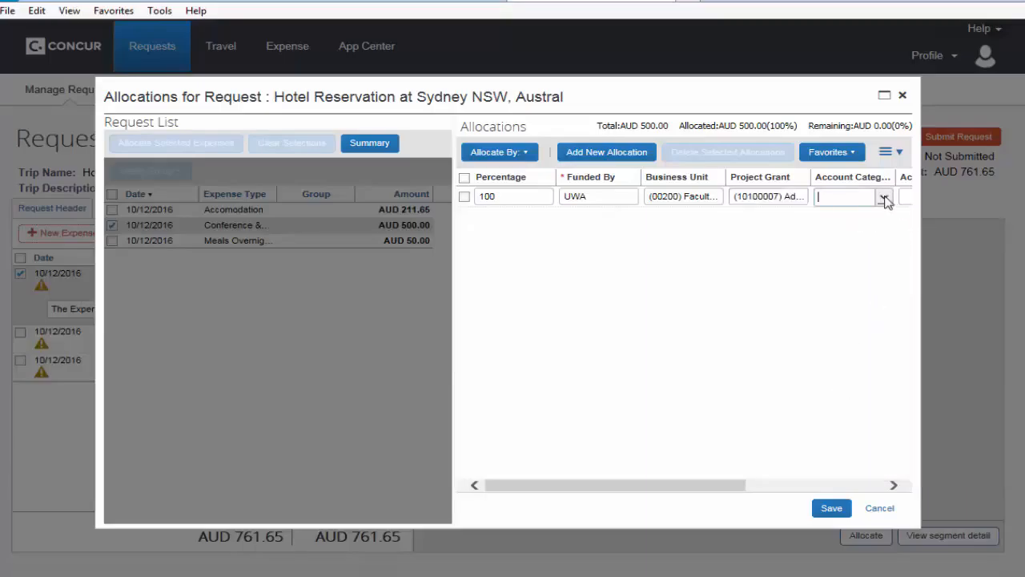
drag(687, 487, 778, 485)
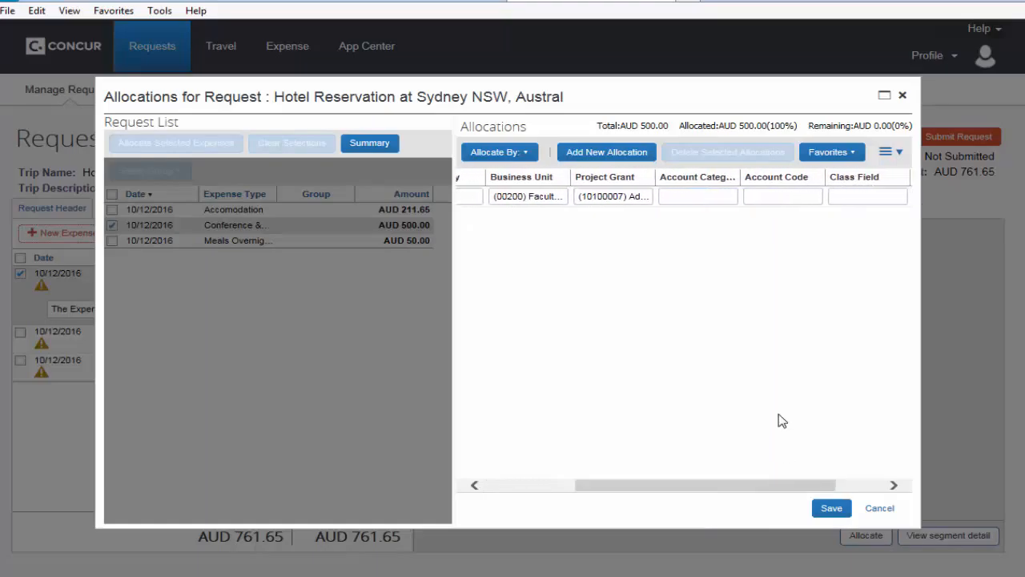
click(730, 200)
click(731, 200)
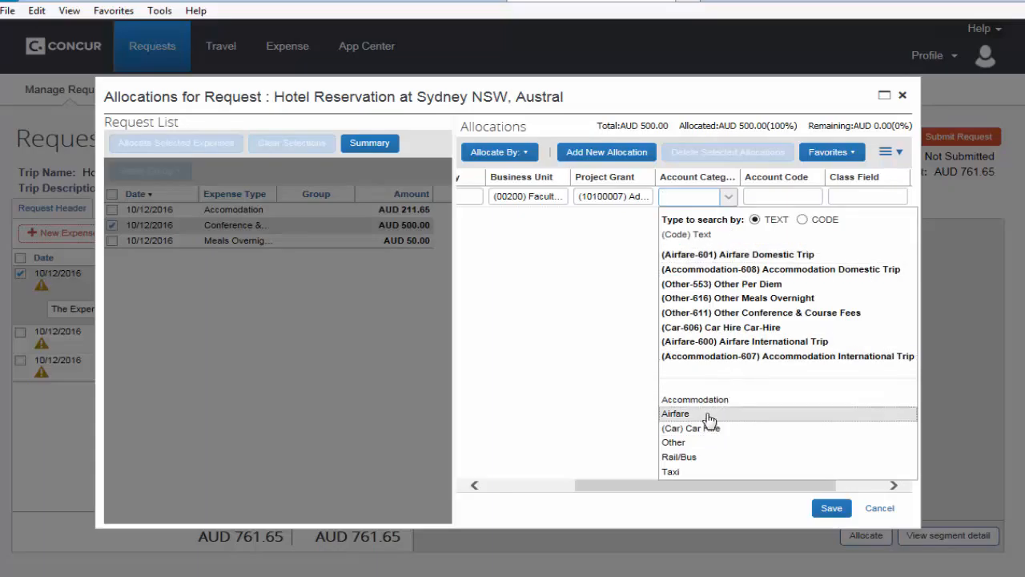
click(704, 445)
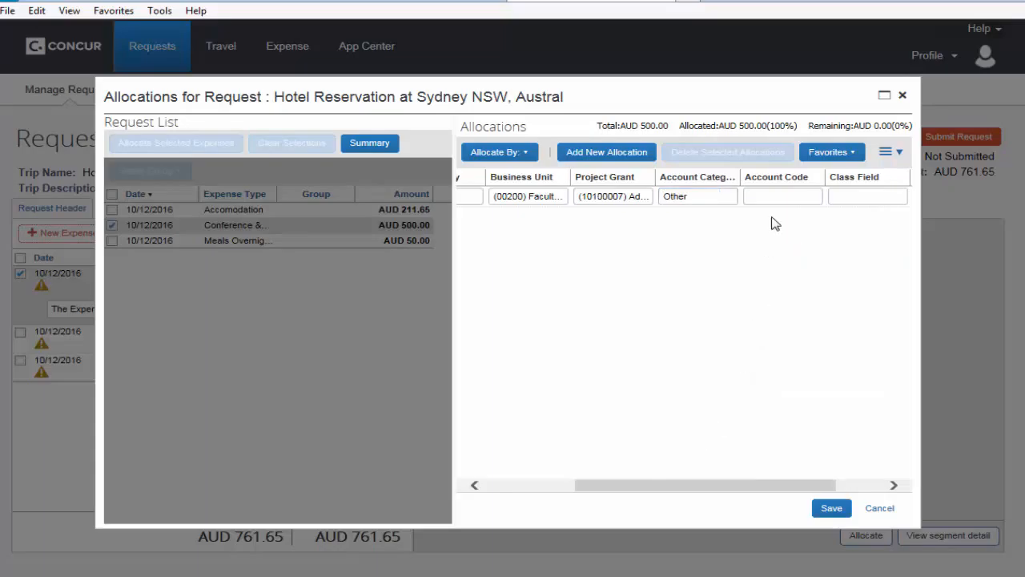
click(817, 199)
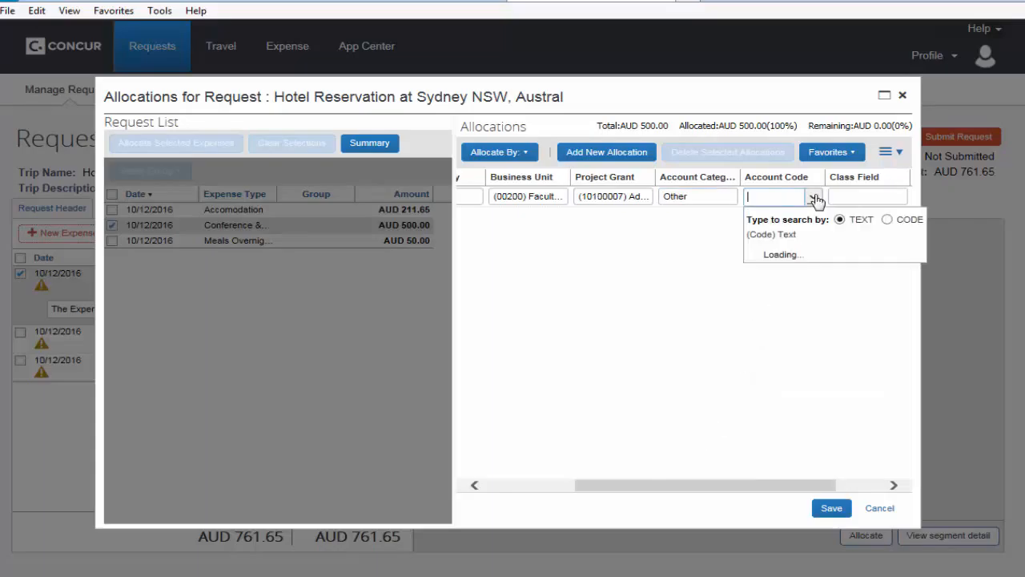
click(845, 399)
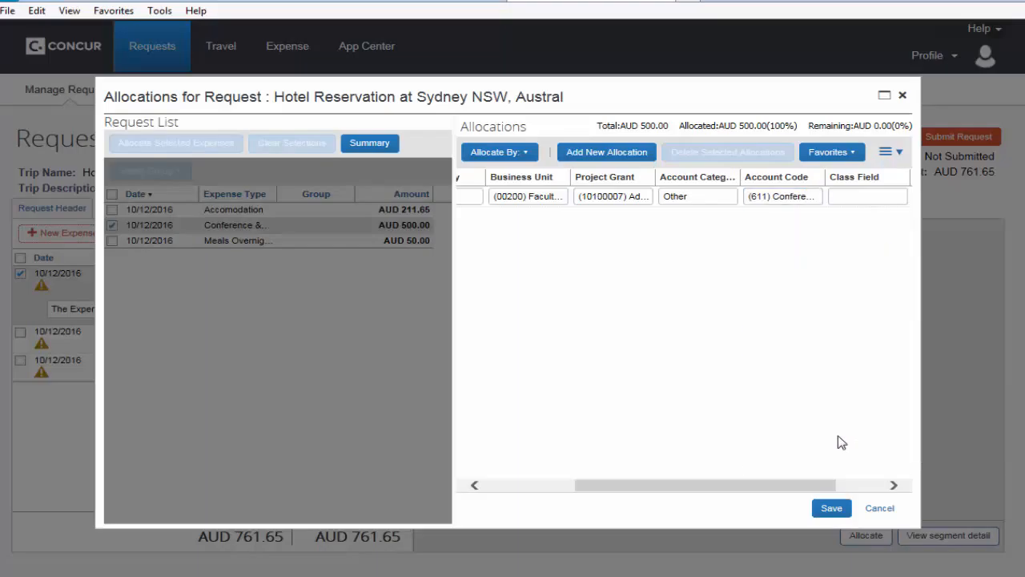
click(831, 507)
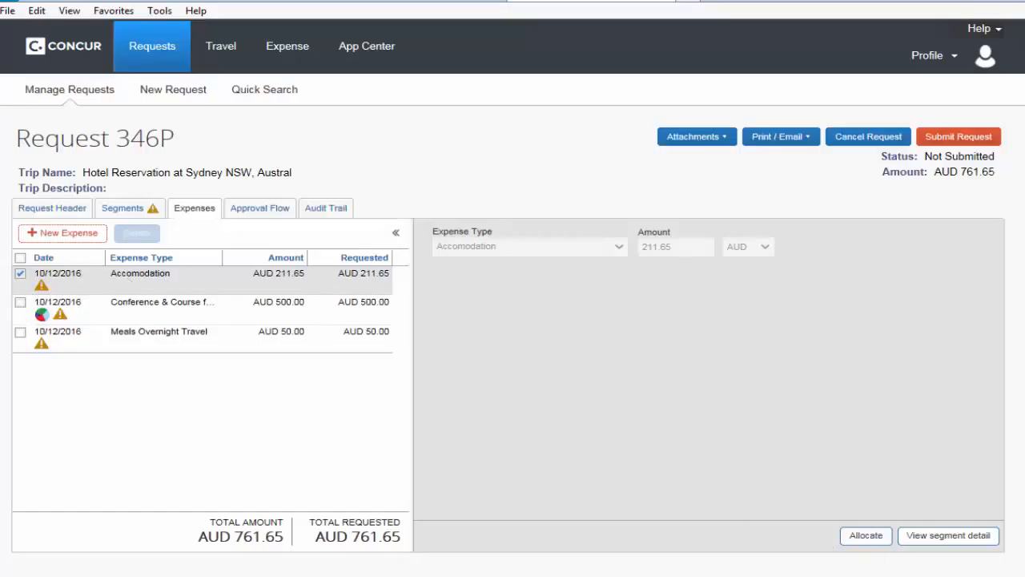
Step: Reopen the request's allocations and allocate the Accomodation expense with UWA as the funding source
click(865, 535)
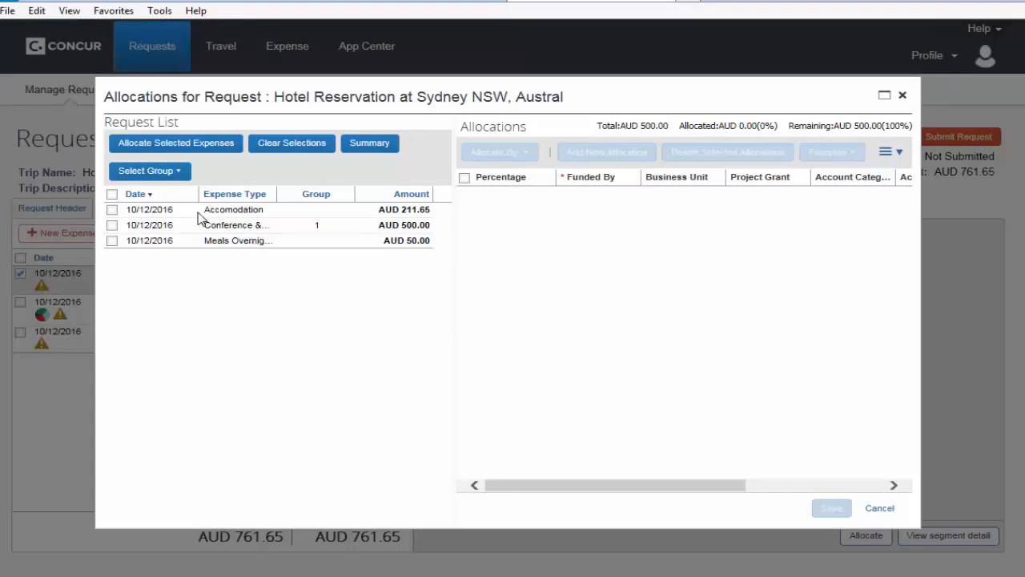
click(112, 209)
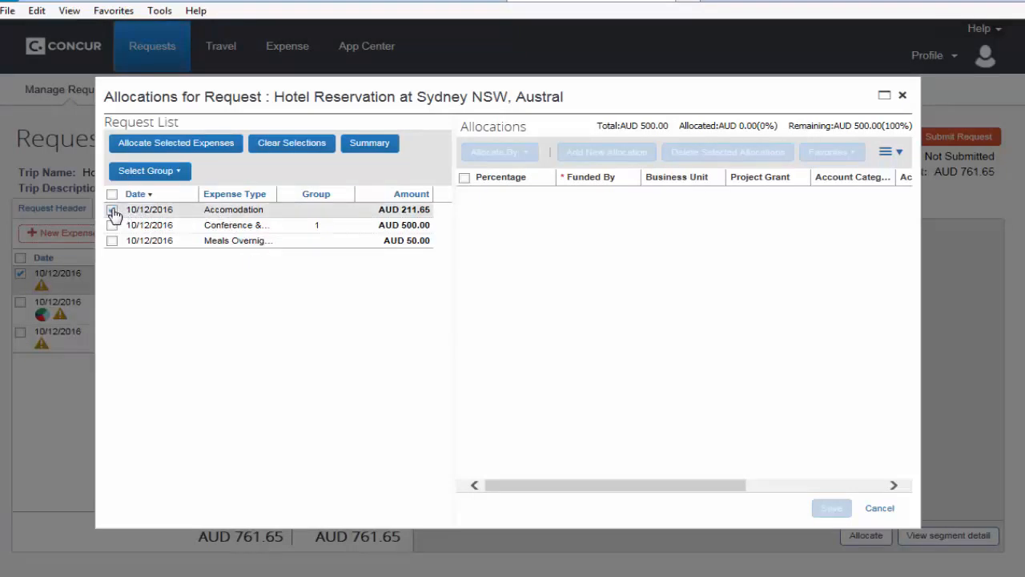
click(181, 145)
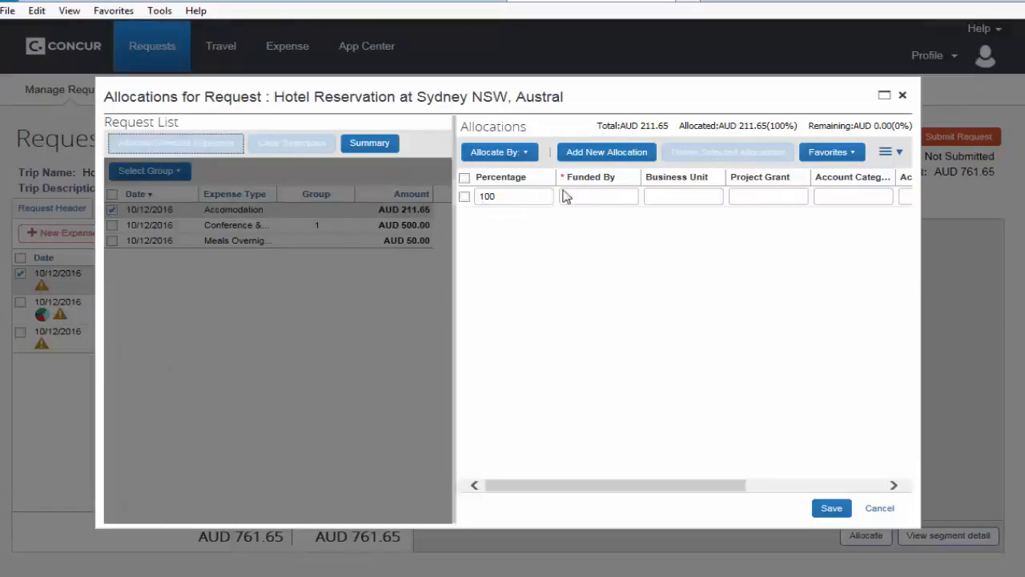
click(629, 197)
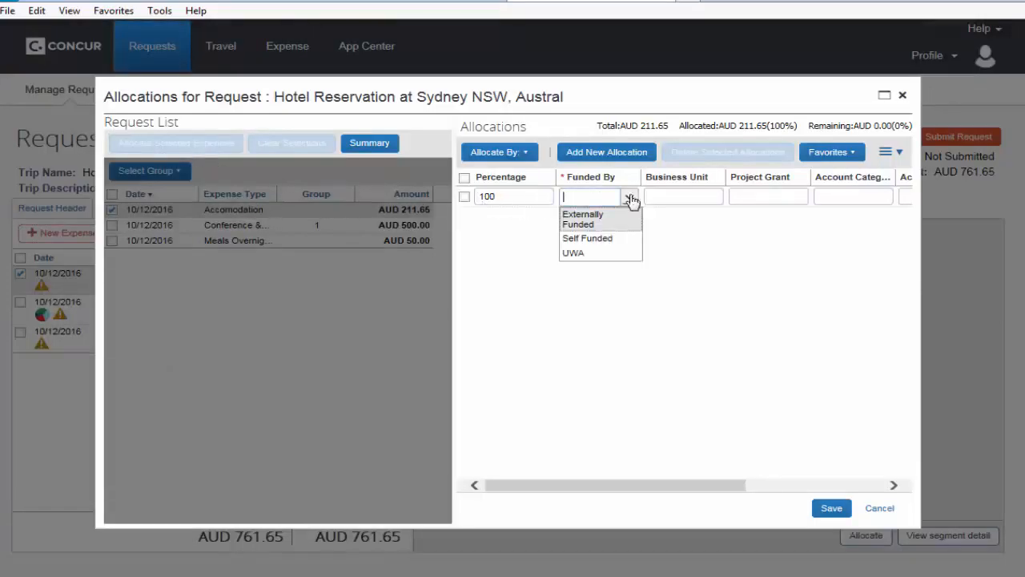
click(581, 255)
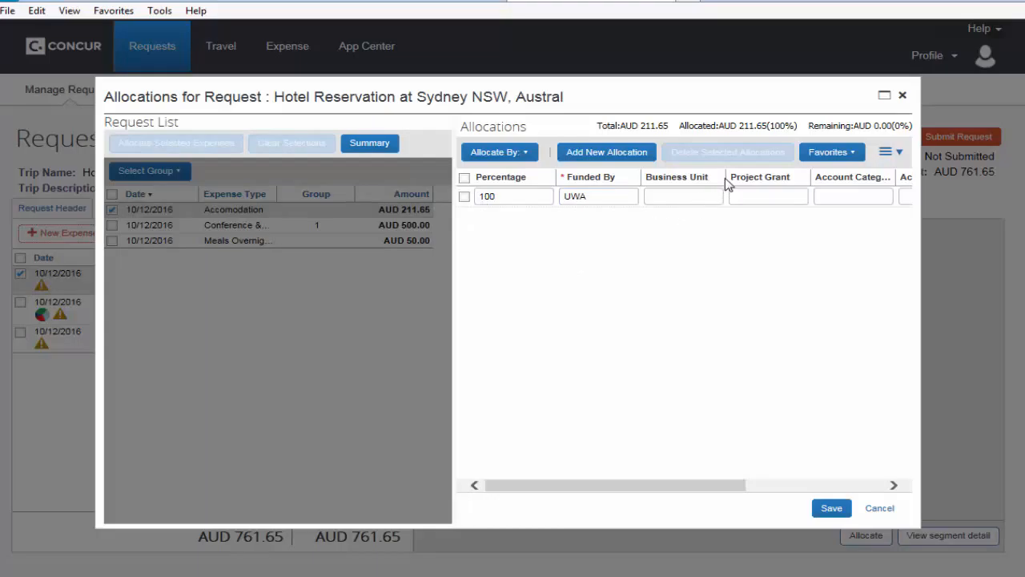
Step: Assign business unit (02250) Admissions and project grant (10100001) Admissions Operating to the Accomodation allocation
click(714, 199)
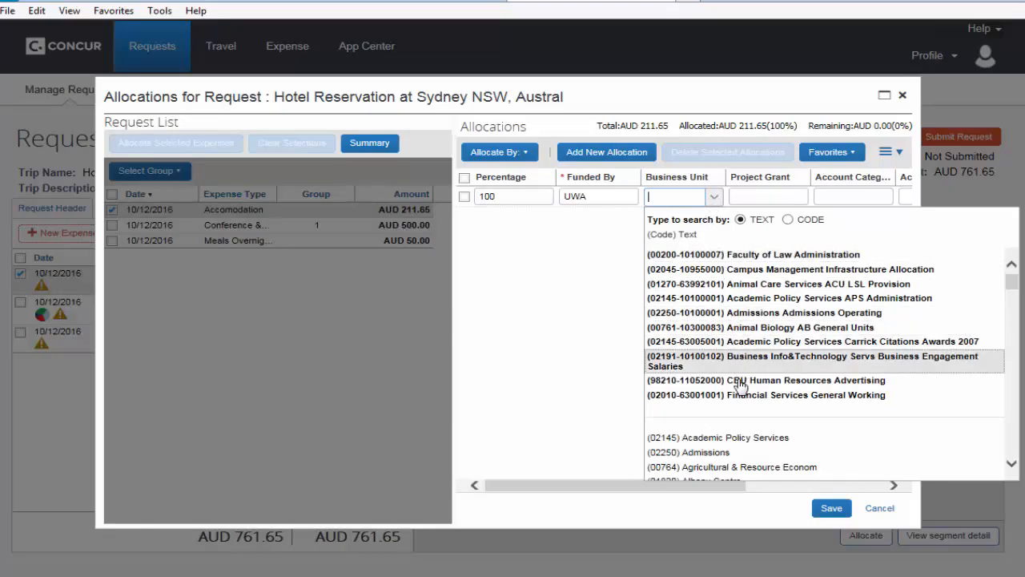
click(750, 453)
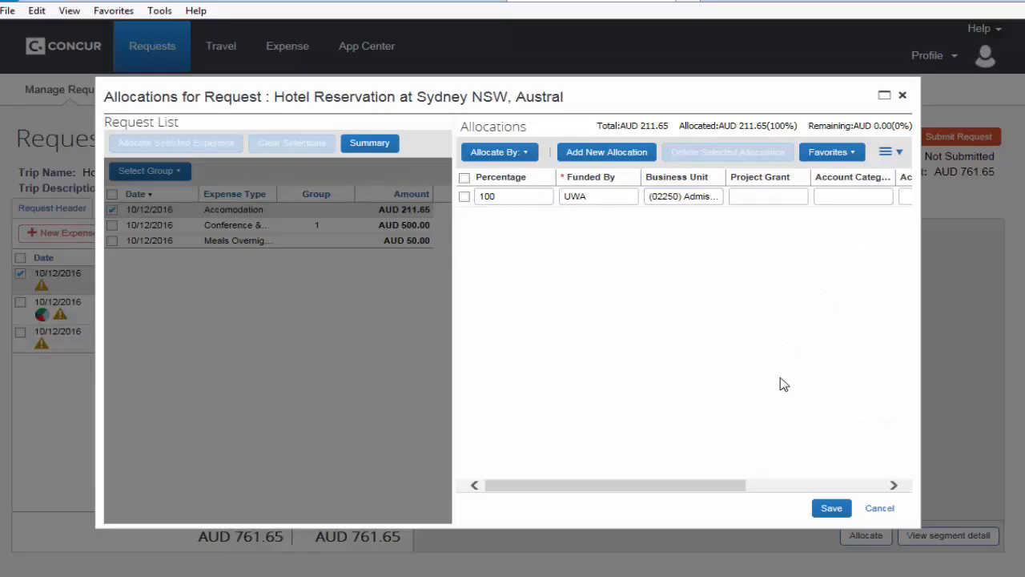
click(799, 198)
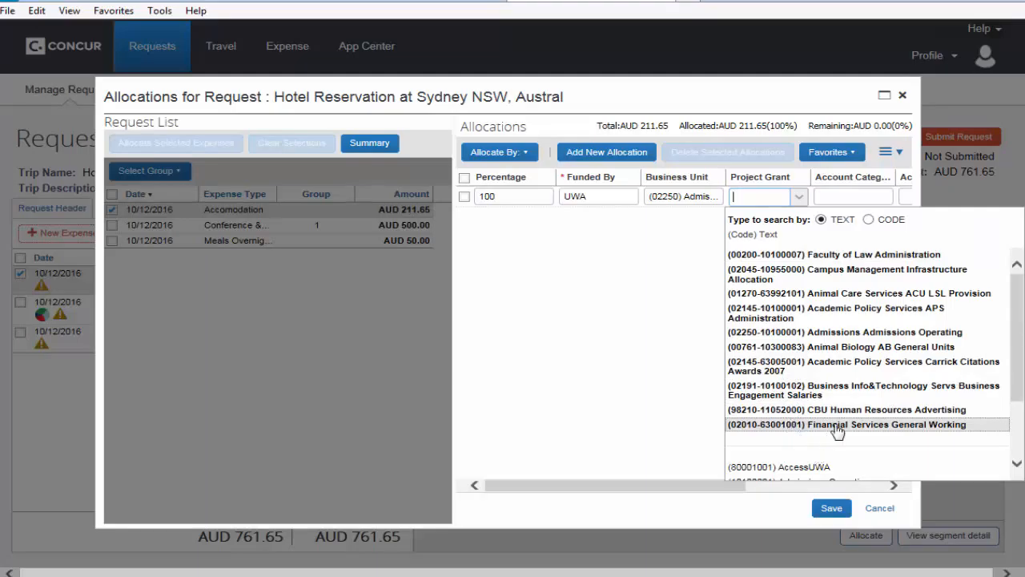
click(855, 338)
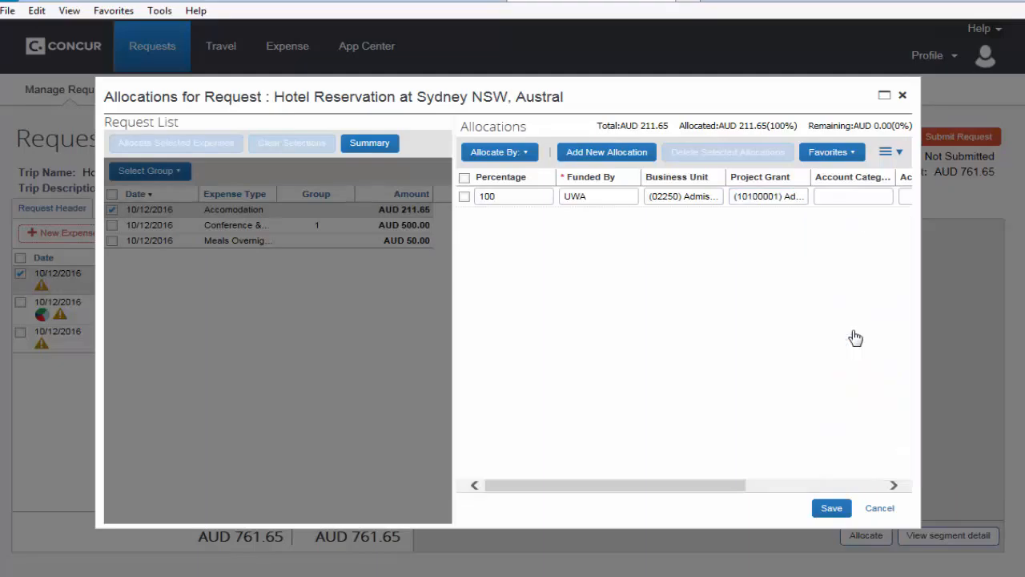
Step: Set the Accomodation allocation's account category to Accommodation and account code to (608) Domestic Trip, and save the allocation
click(883, 197)
drag(734, 485, 828, 485)
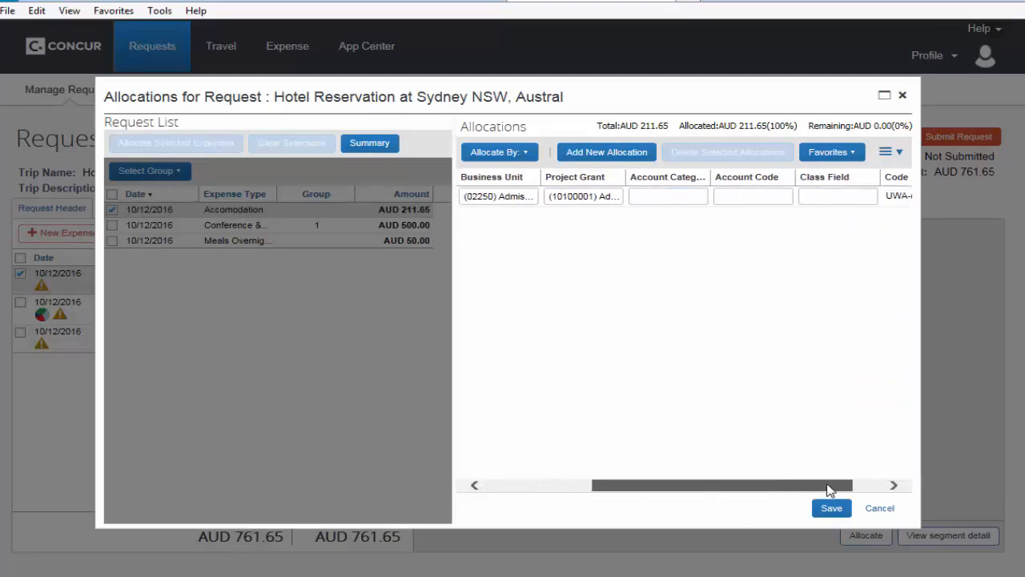
click(698, 199)
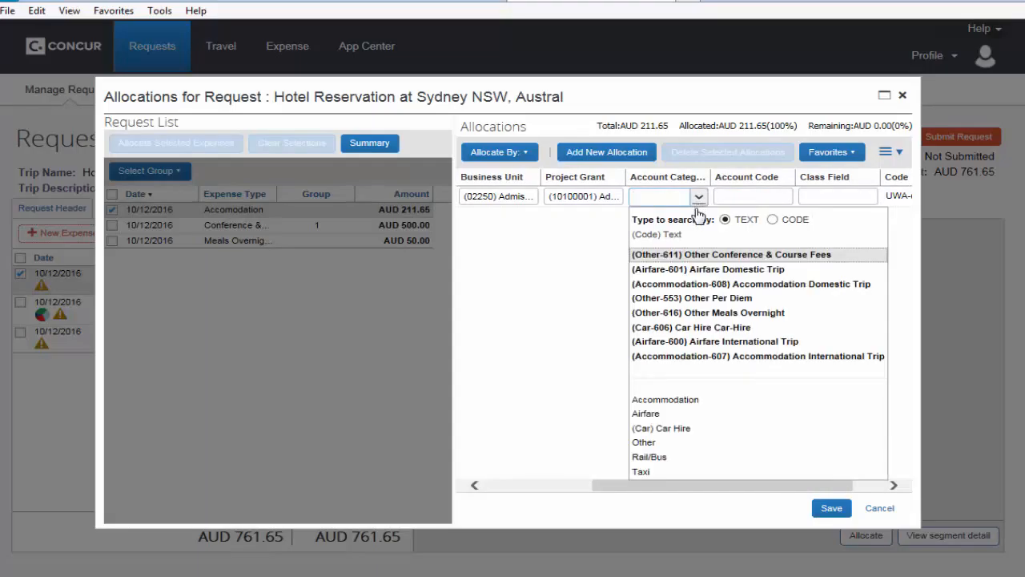
click(681, 401)
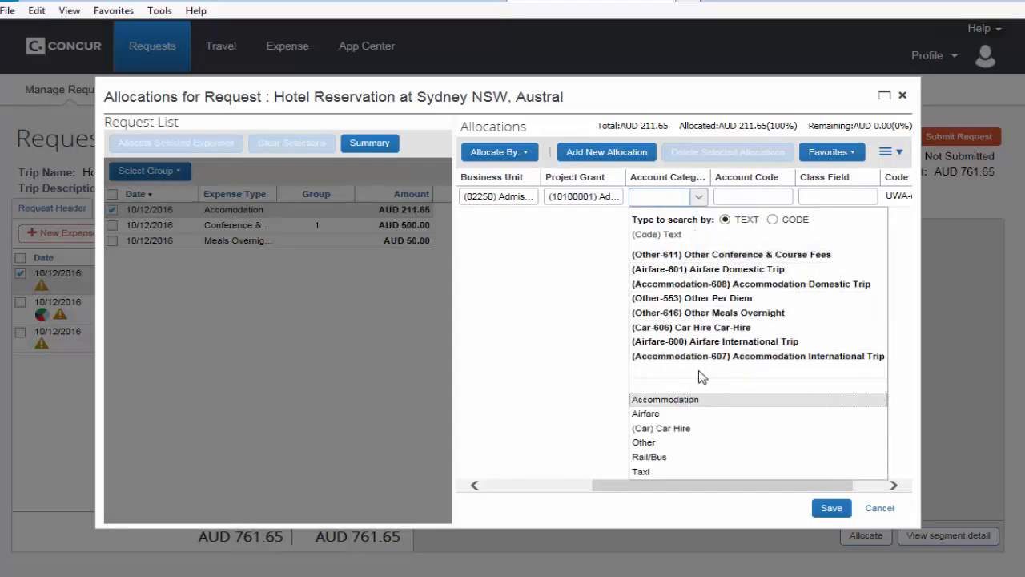
click(784, 200)
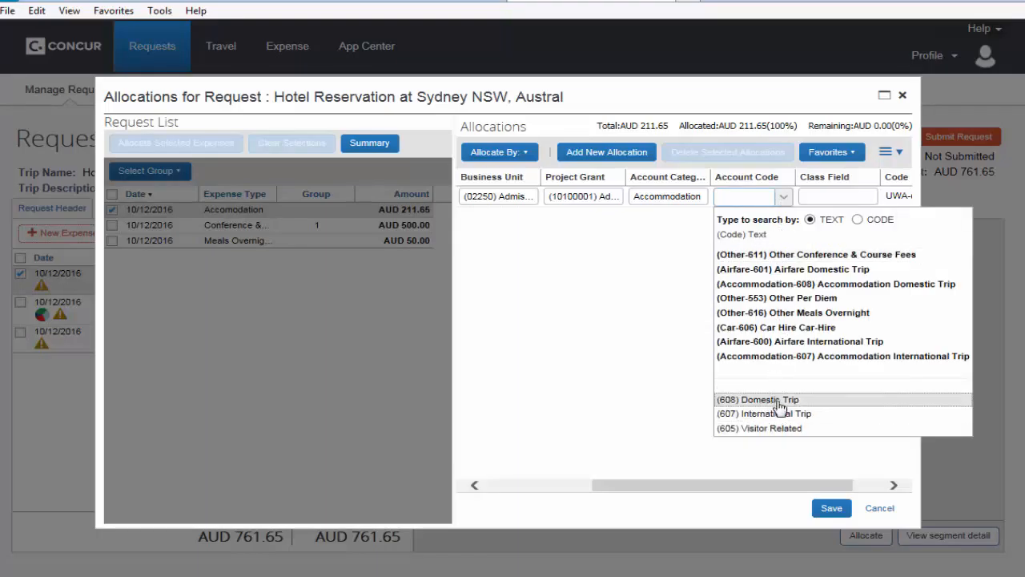
click(783, 401)
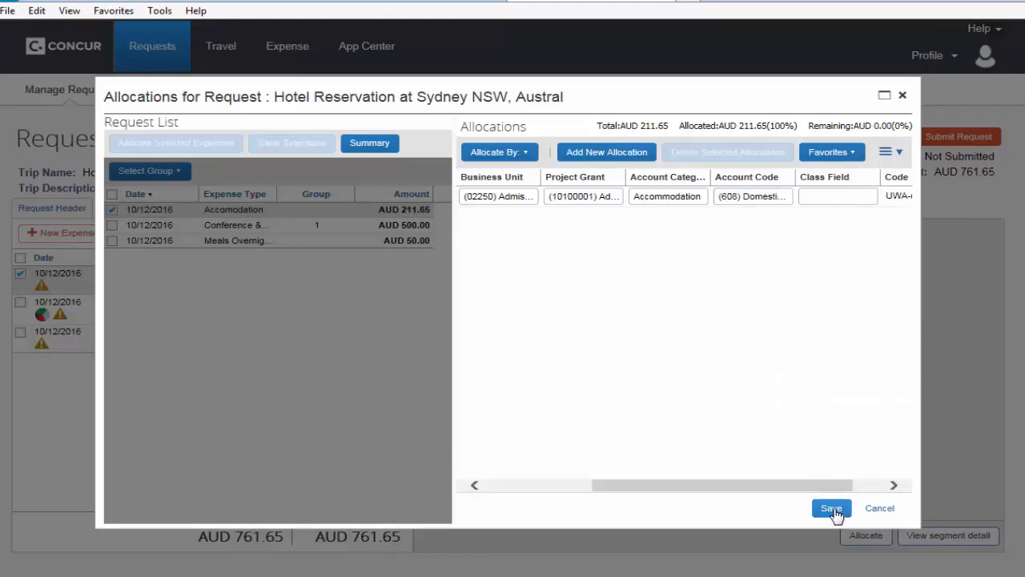
click(831, 508)
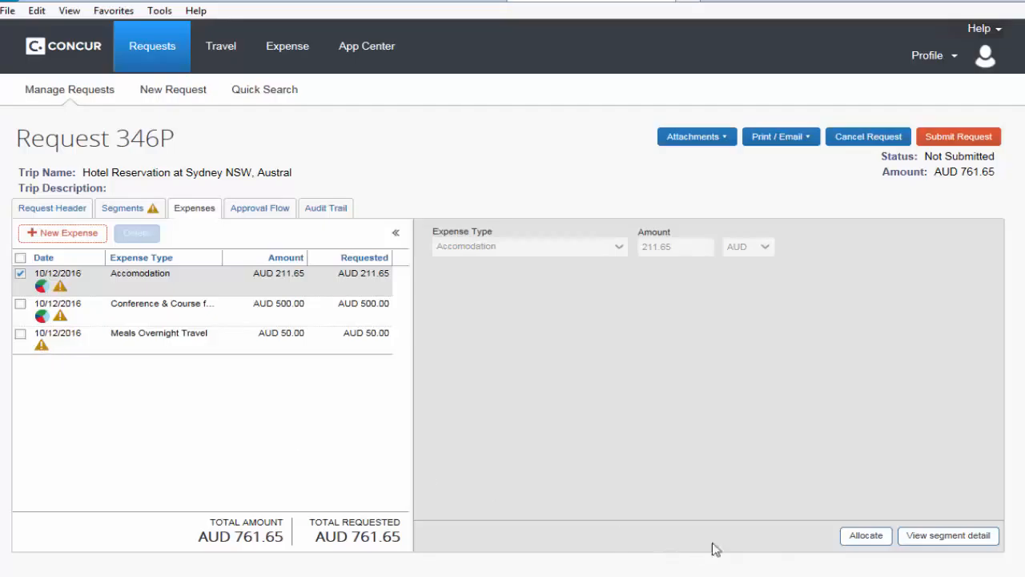
Step: Reopen the request's allocations and allocate only the Meals Overnight Travel expense with UWA as the funding source
click(865, 536)
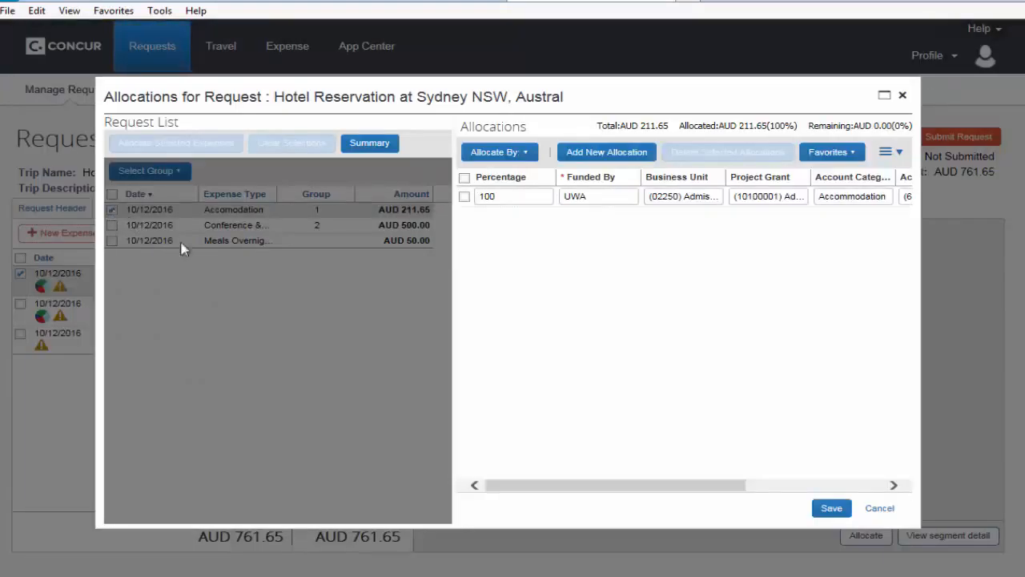
click(880, 510)
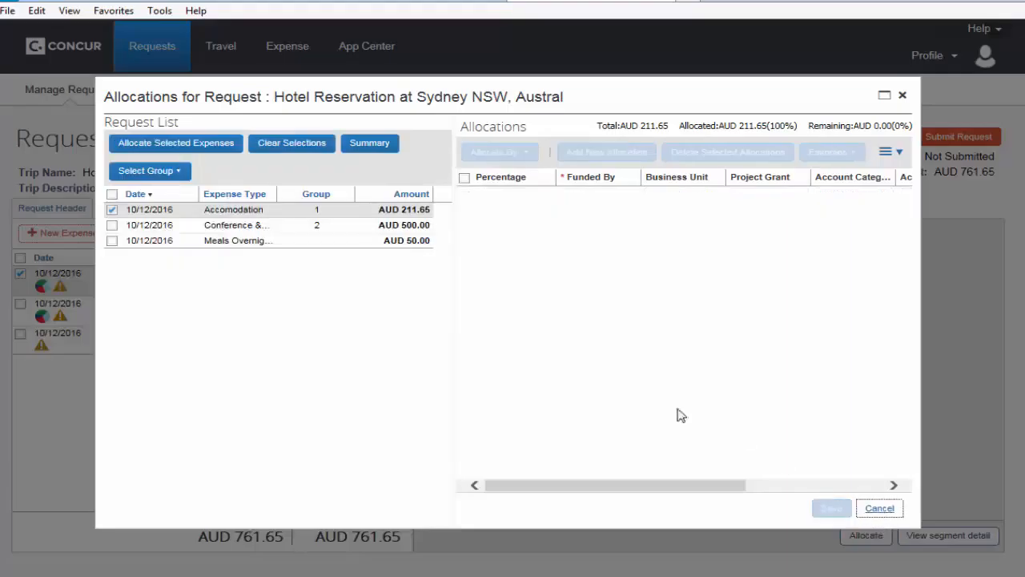
click(112, 241)
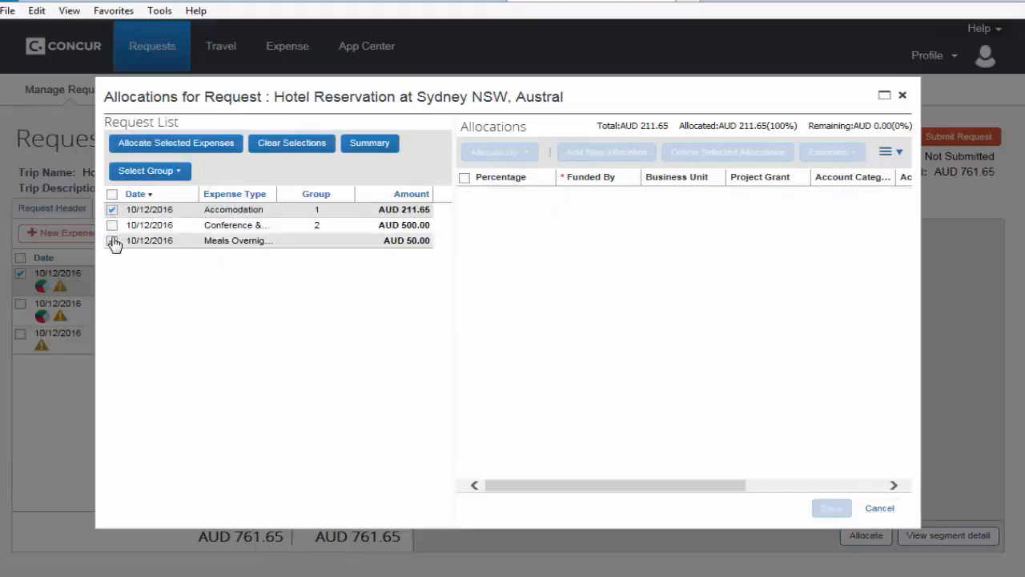
click(113, 210)
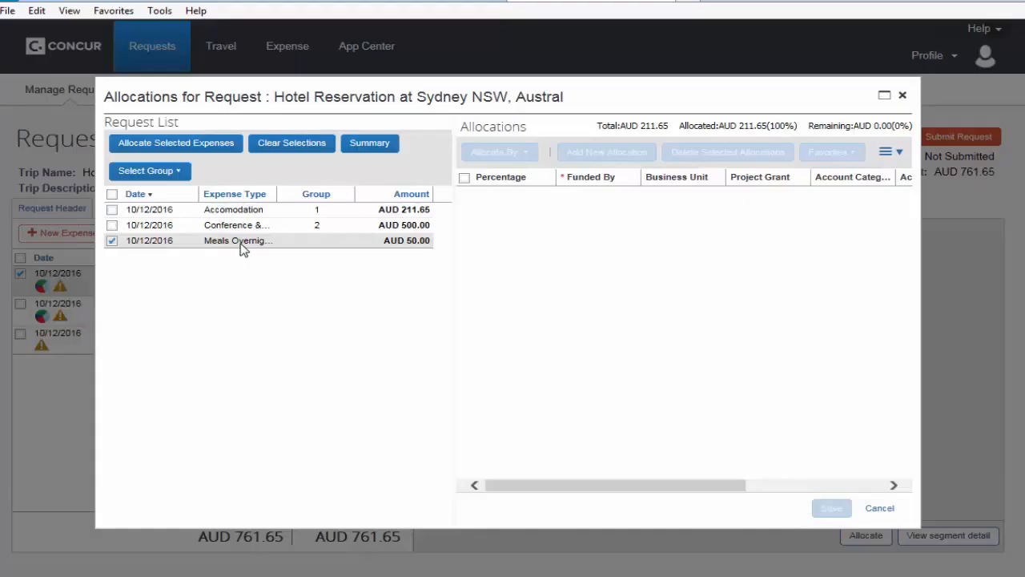
click(176, 143)
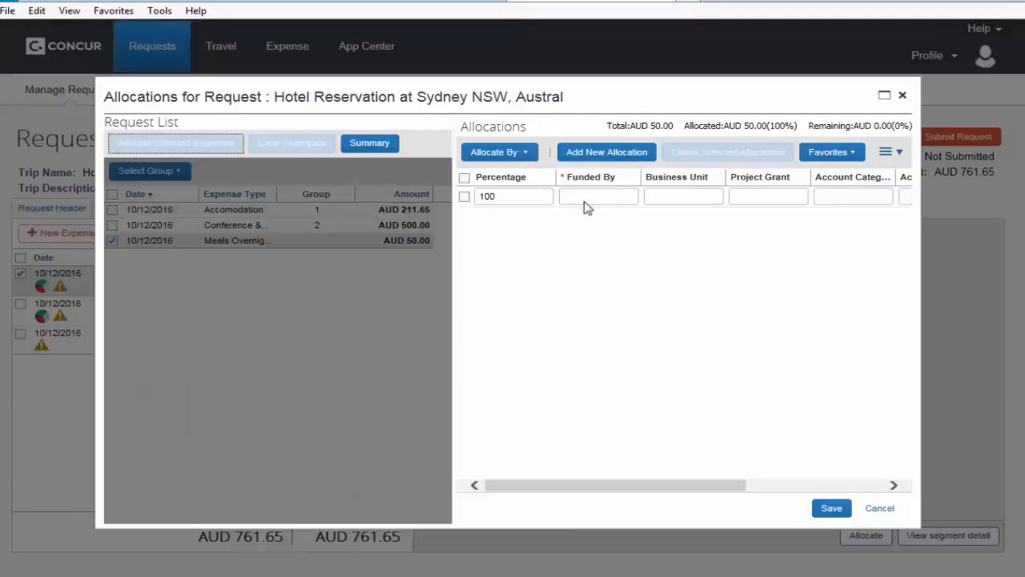
click(630, 198)
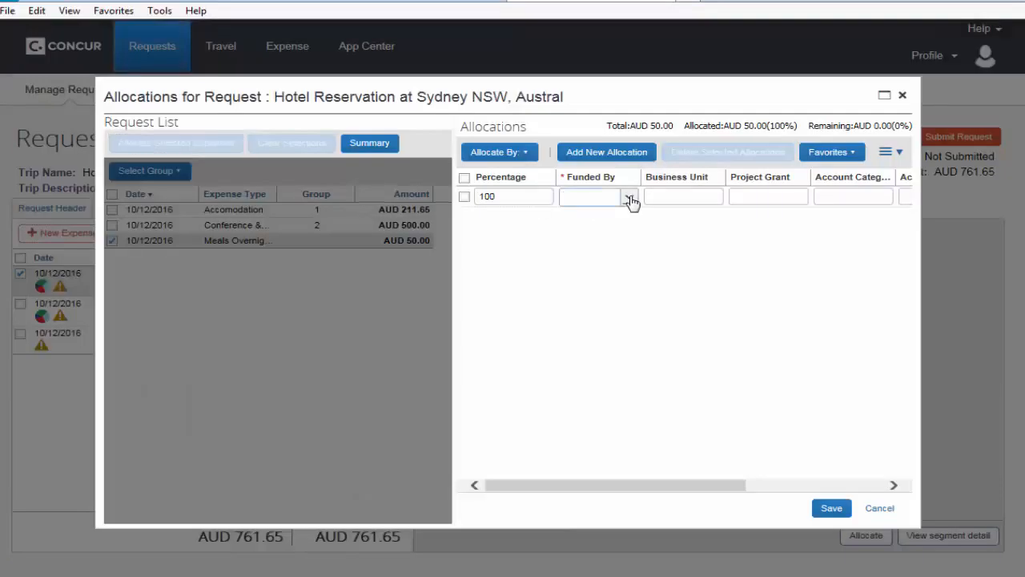
click(607, 253)
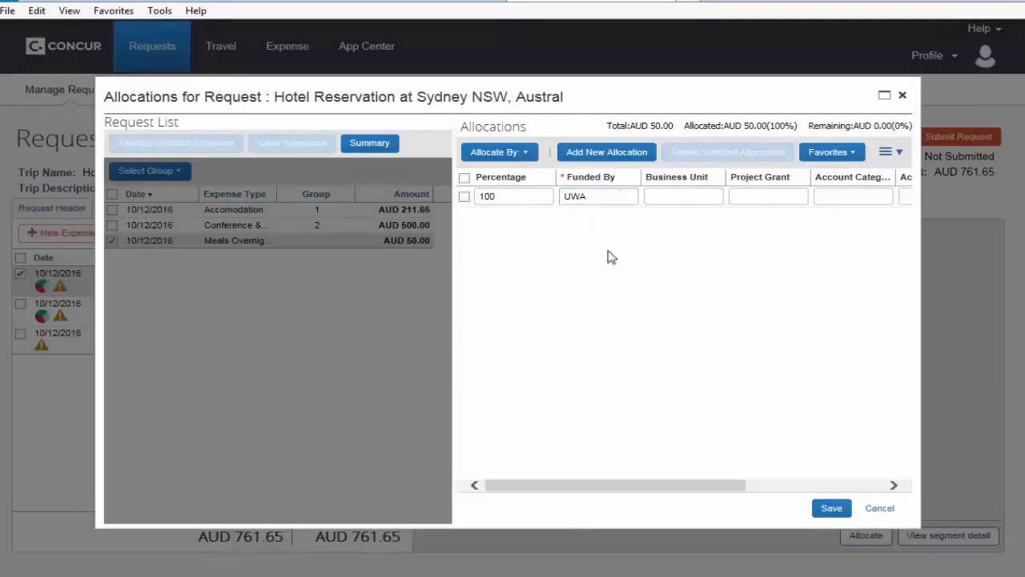
click(716, 202)
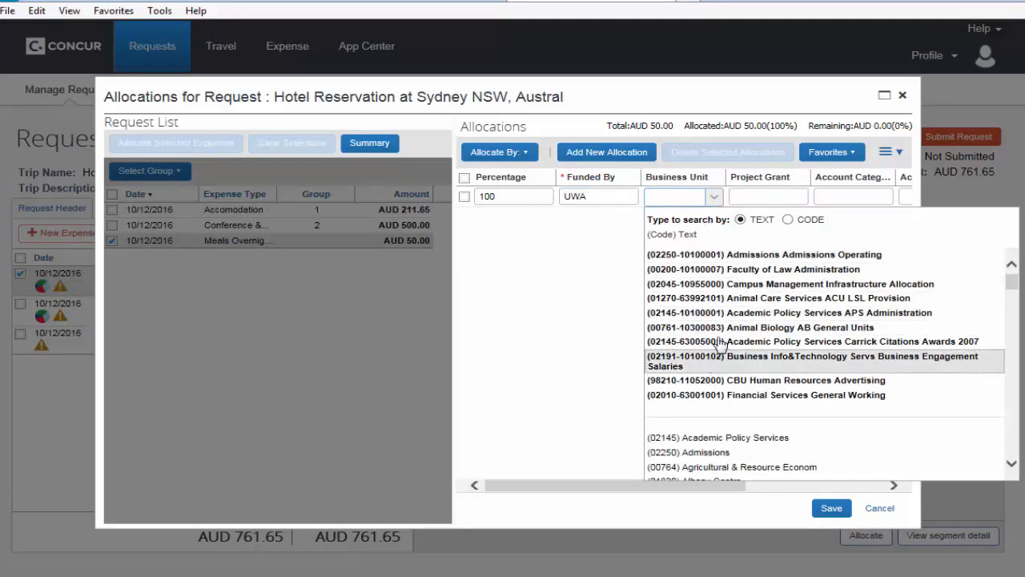
click(740, 254)
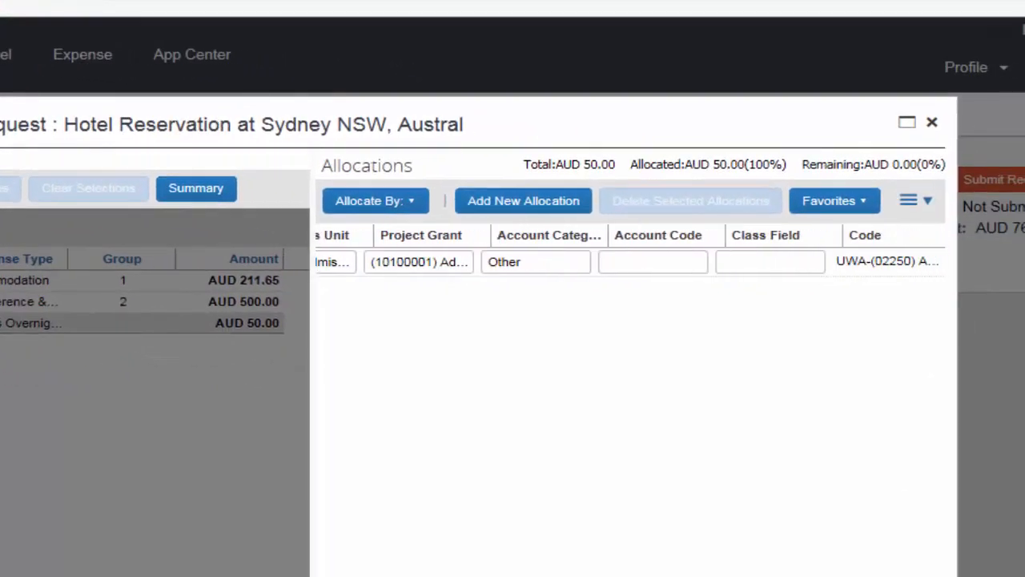
click(693, 265)
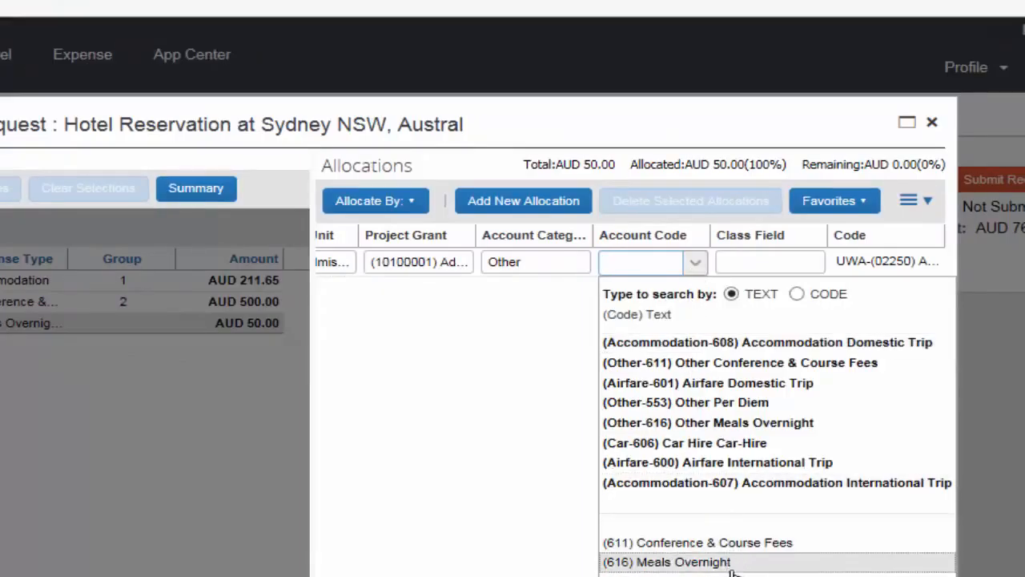
click(726, 564)
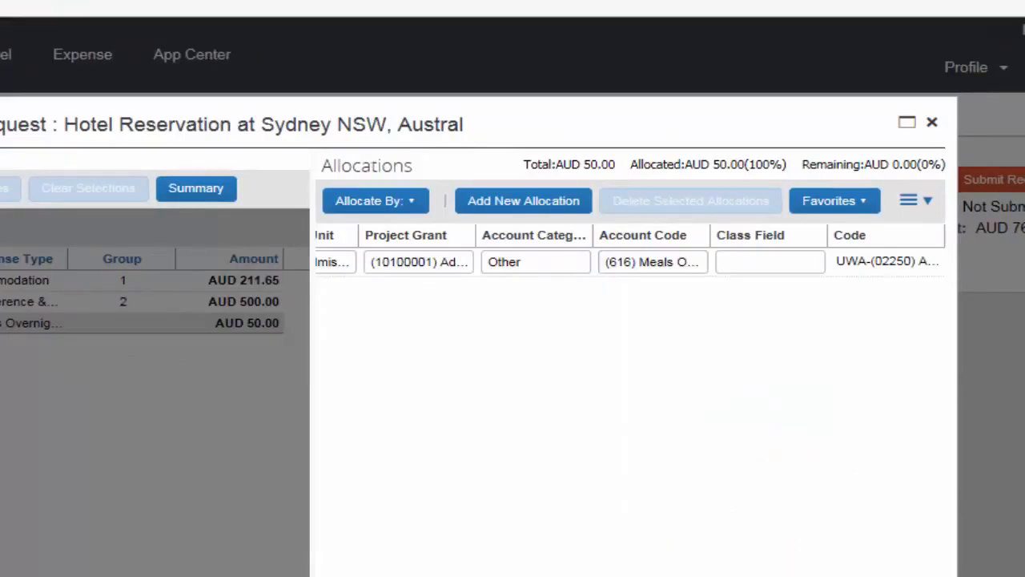
click(628, 576)
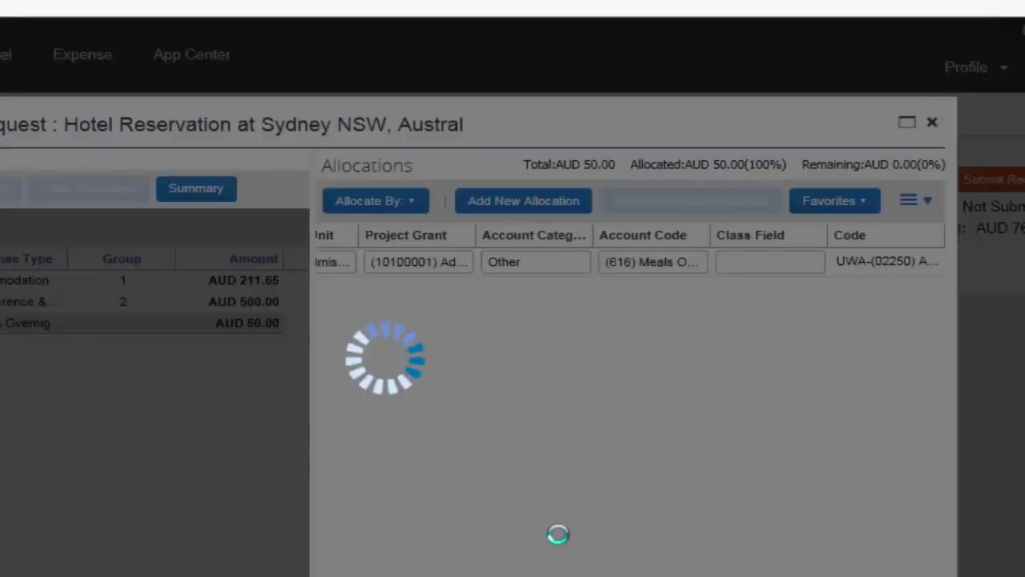